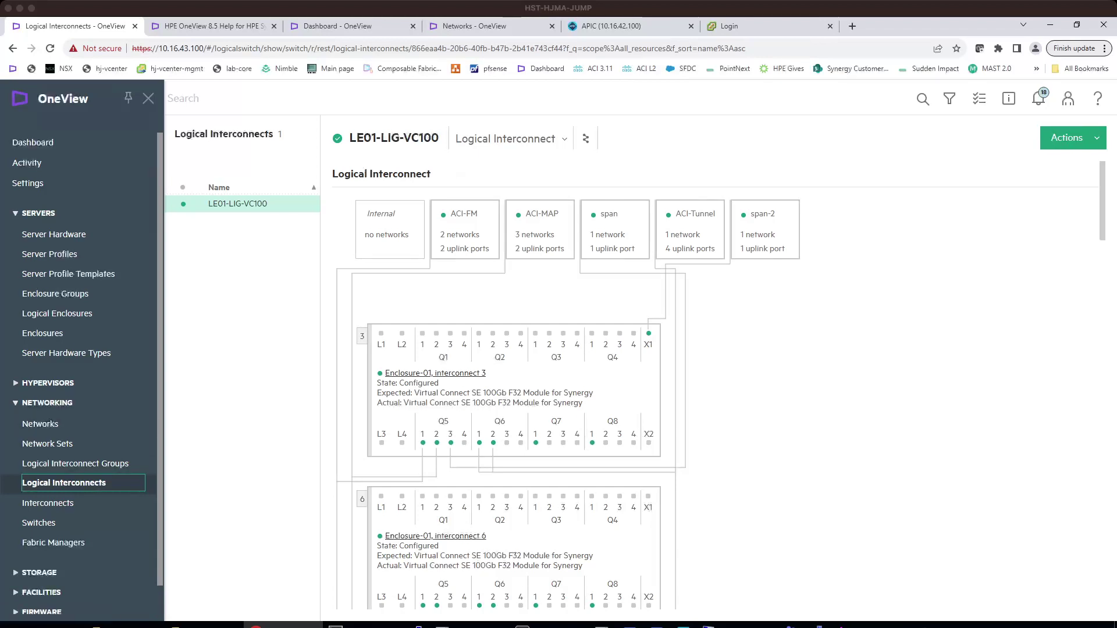
- Open port monitoring for LE01-LIG-VC100, keep it enabled and local, and select Enclosure-01, interconnect 3, d6 as the network analyzer port
{"action": "left_click", "coordinate": [1067, 137]}
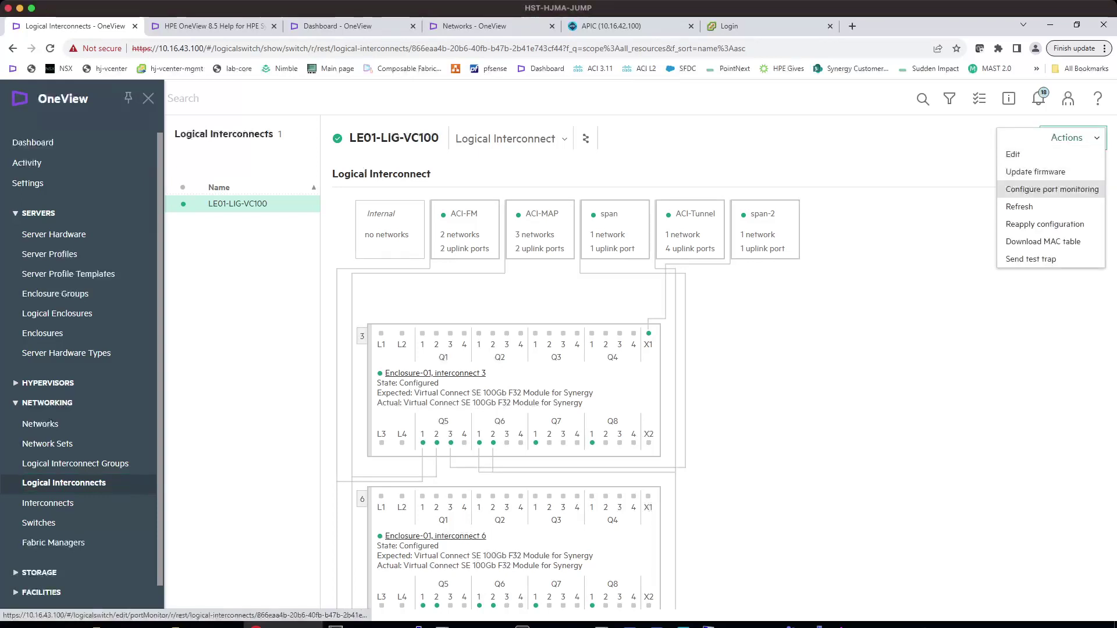
{"action": "left_click", "coordinate": [1052, 189]}
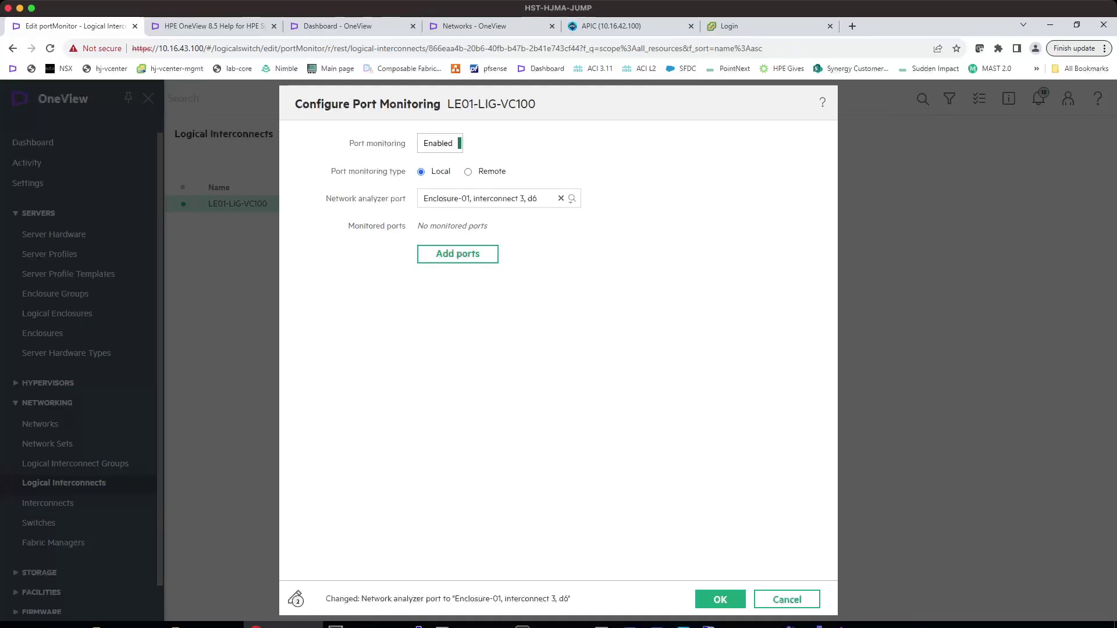
{"action": "left_click", "coordinate": [468, 171]}
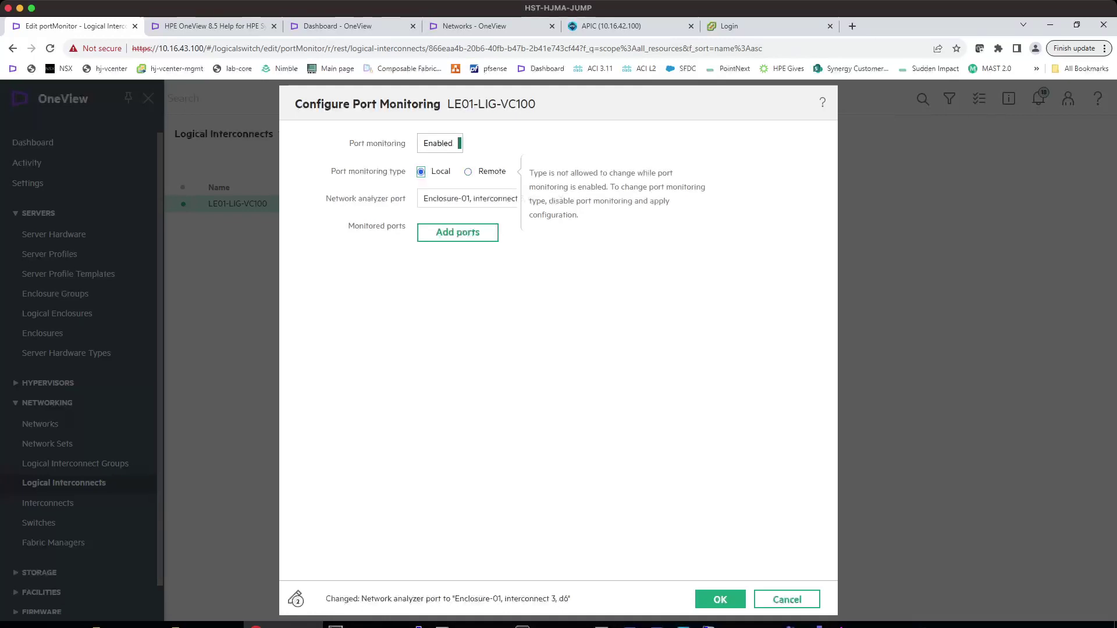
{"action": "left_click", "coordinate": [448, 143]}
{"action": "left_click", "coordinate": [448, 143]}
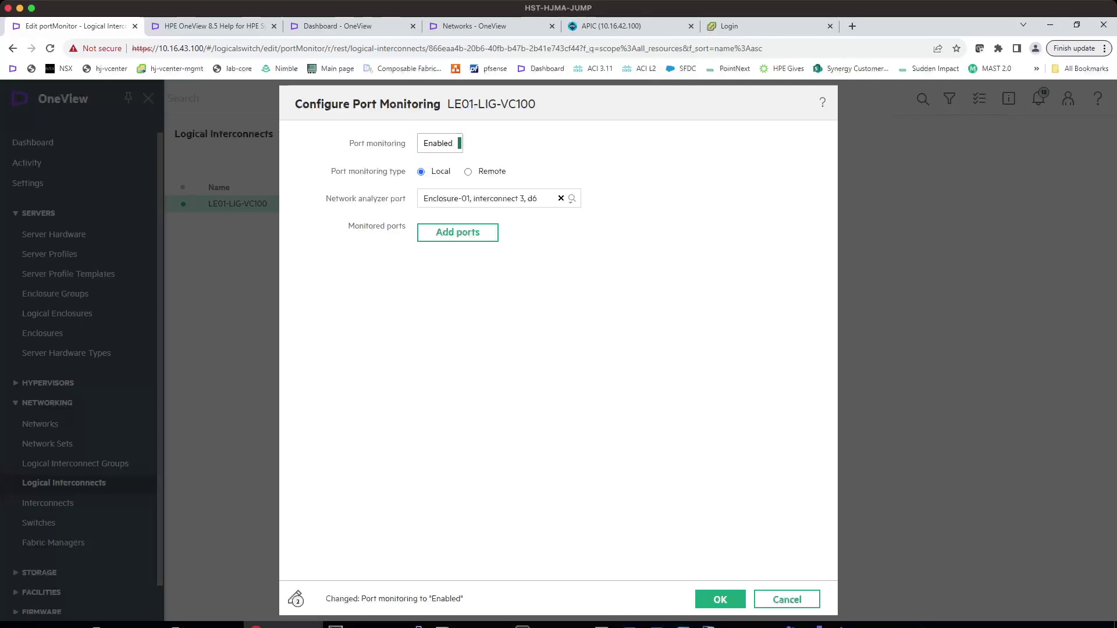
{"action": "left_click", "coordinate": [561, 199]}
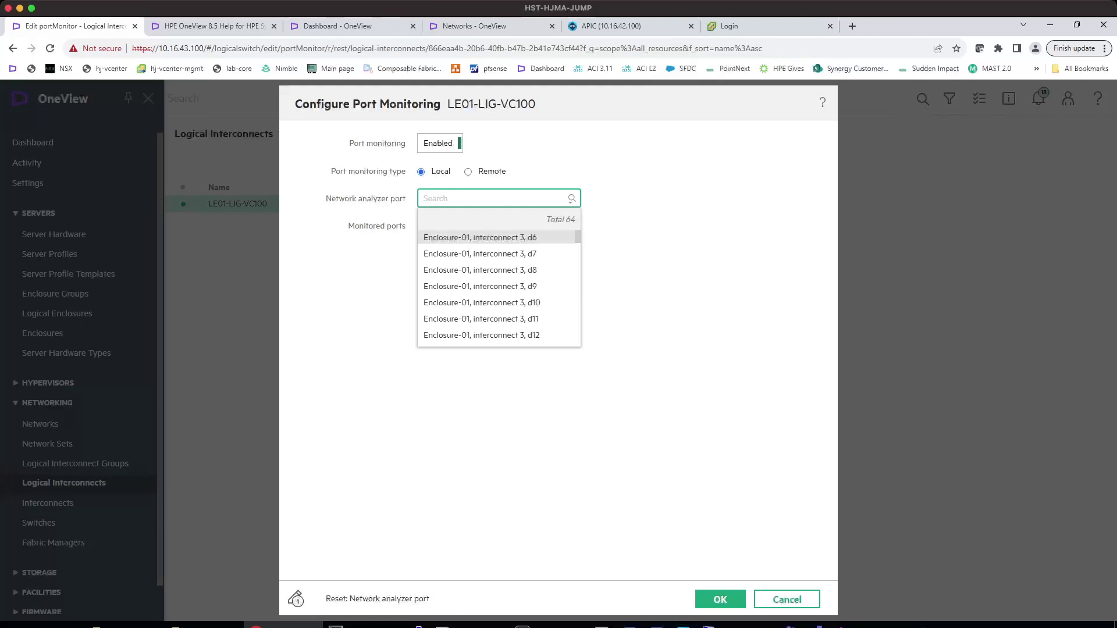
{"action": "key", "text": "Return"}
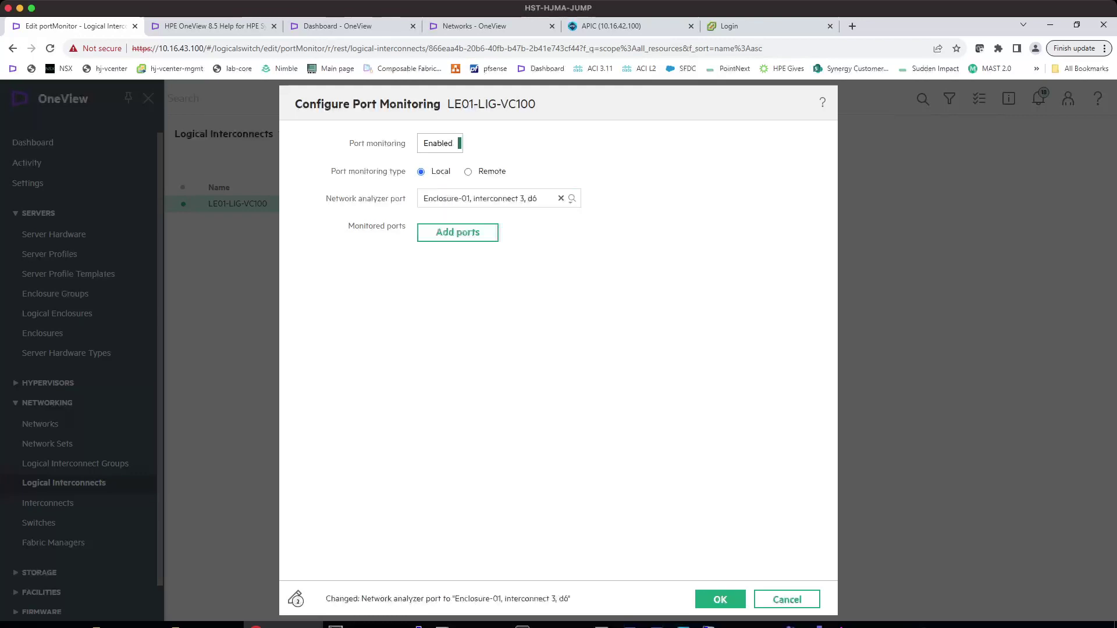
- Add port d1 of Enclosure-01, interconnect 3 to the monitored ports
{"action": "left_click", "coordinate": [458, 232]}
{"action": "key", "text": "Tab"}
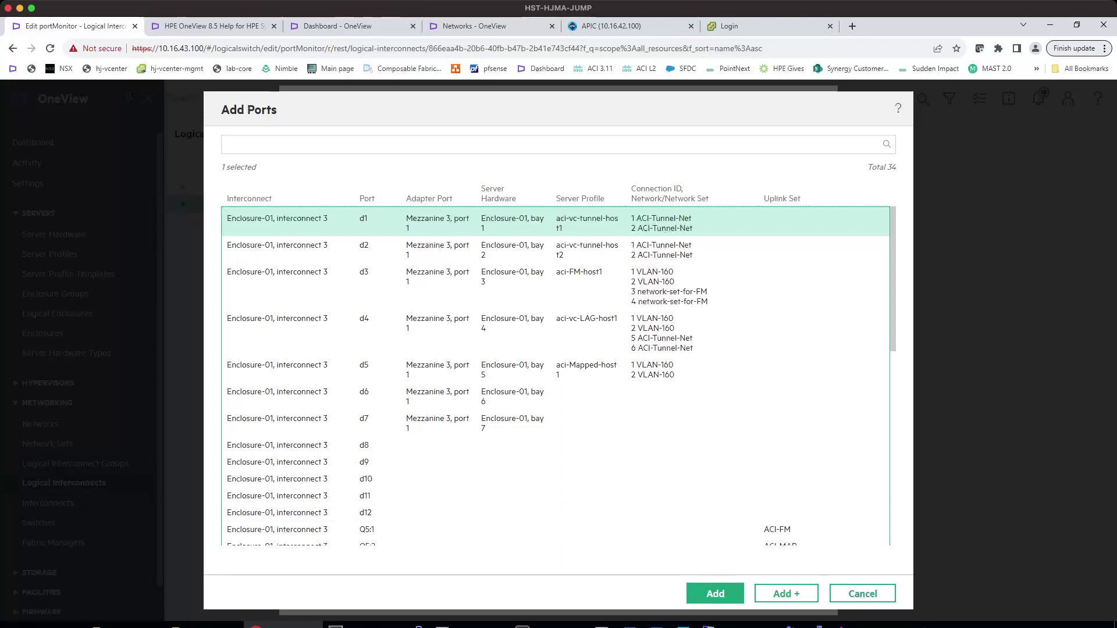
{"action": "left_click", "coordinate": [715, 593]}
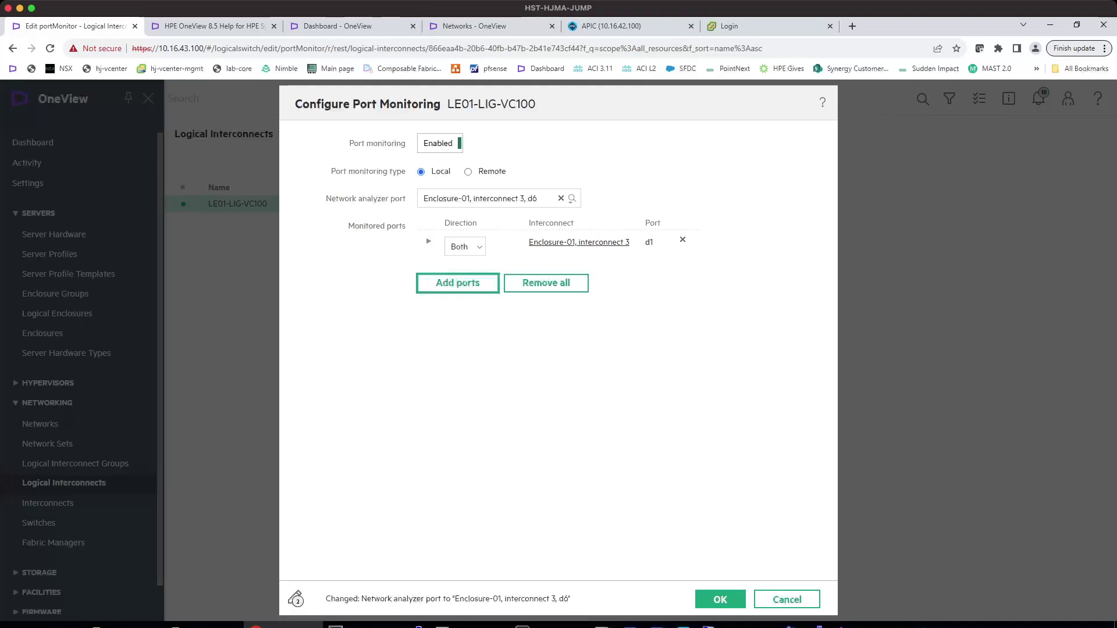
- Add port d1 of Enclosure-01, interconnect 6 to the monitored ports and apply the port monitoring configuration
{"action": "left_click", "coordinate": [457, 283]}
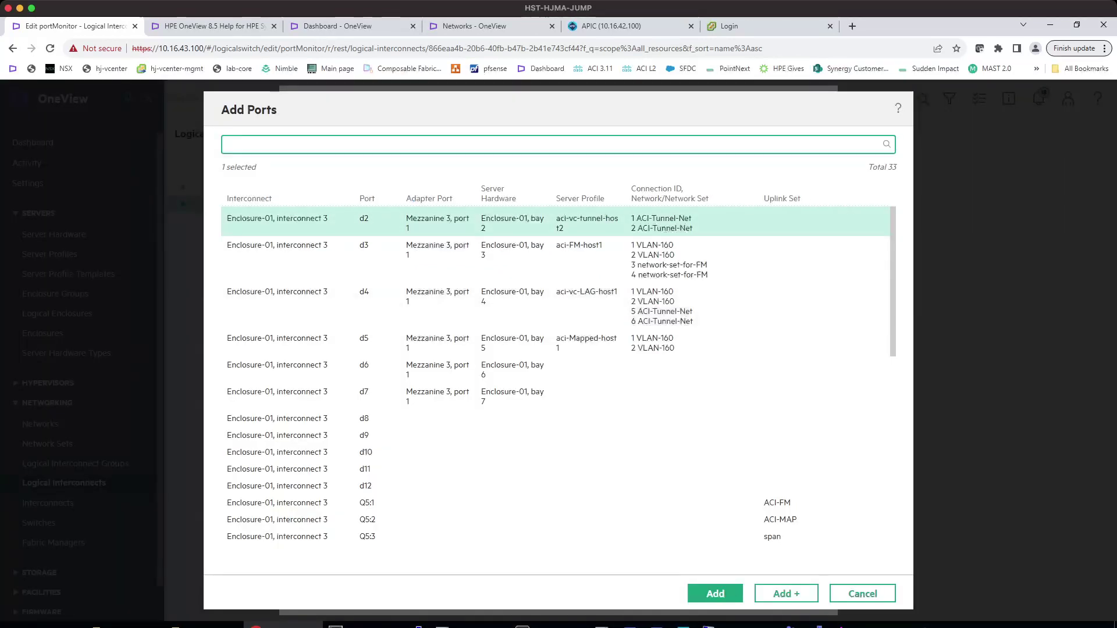
{"action": "scroll", "coordinate": [559, 375], "scroll_direction": "down", "scroll_amount": 5}
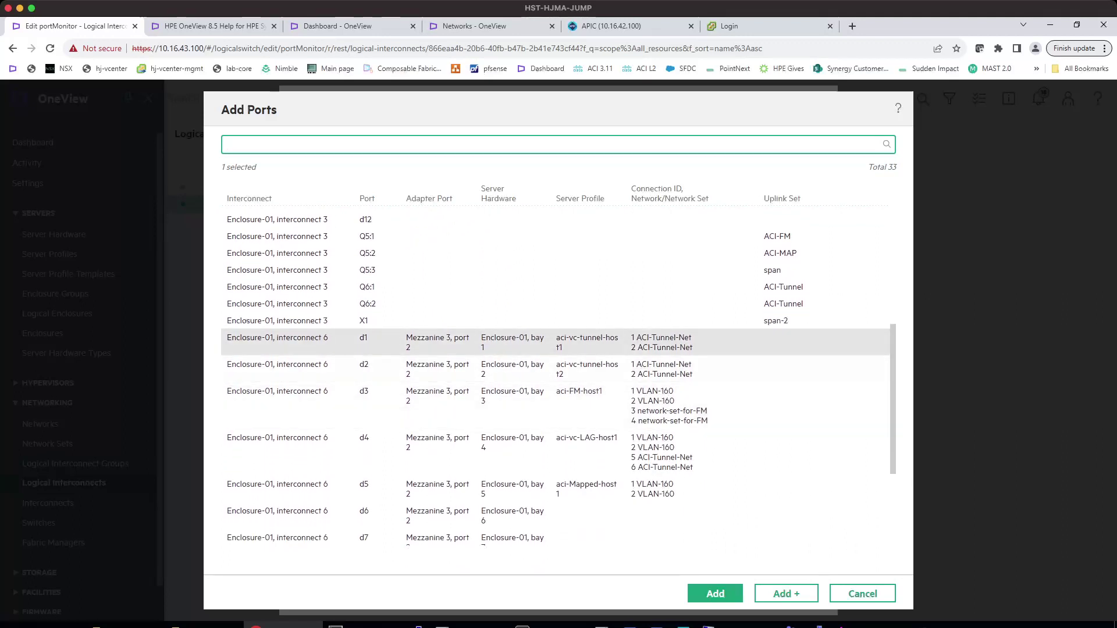
{"action": "left_click", "coordinate": [349, 342]}
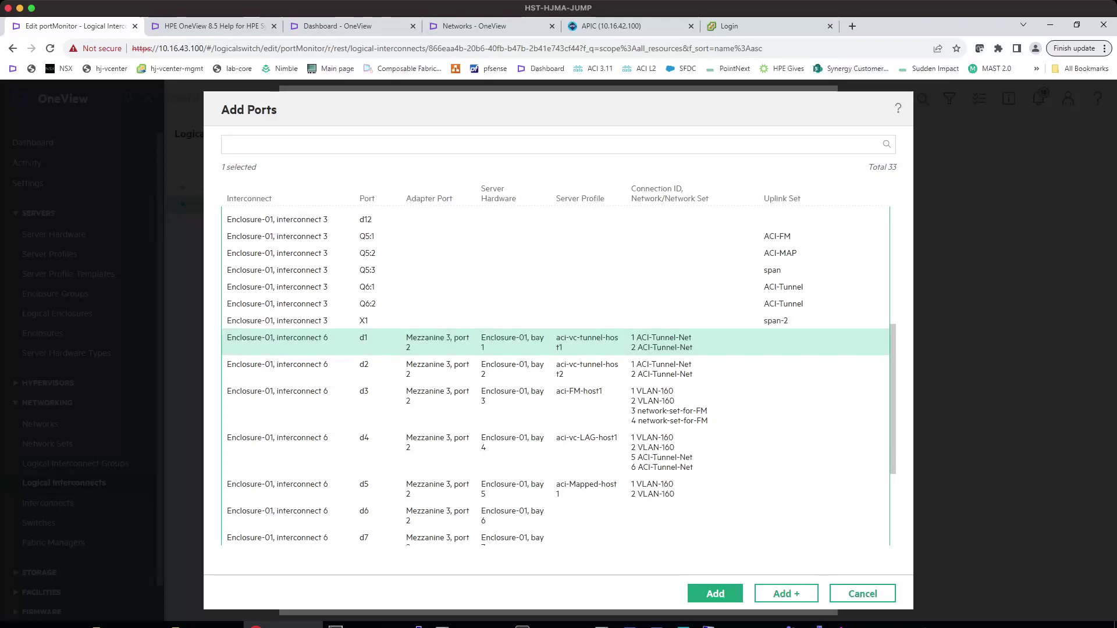
{"action": "left_click", "coordinate": [715, 593]}
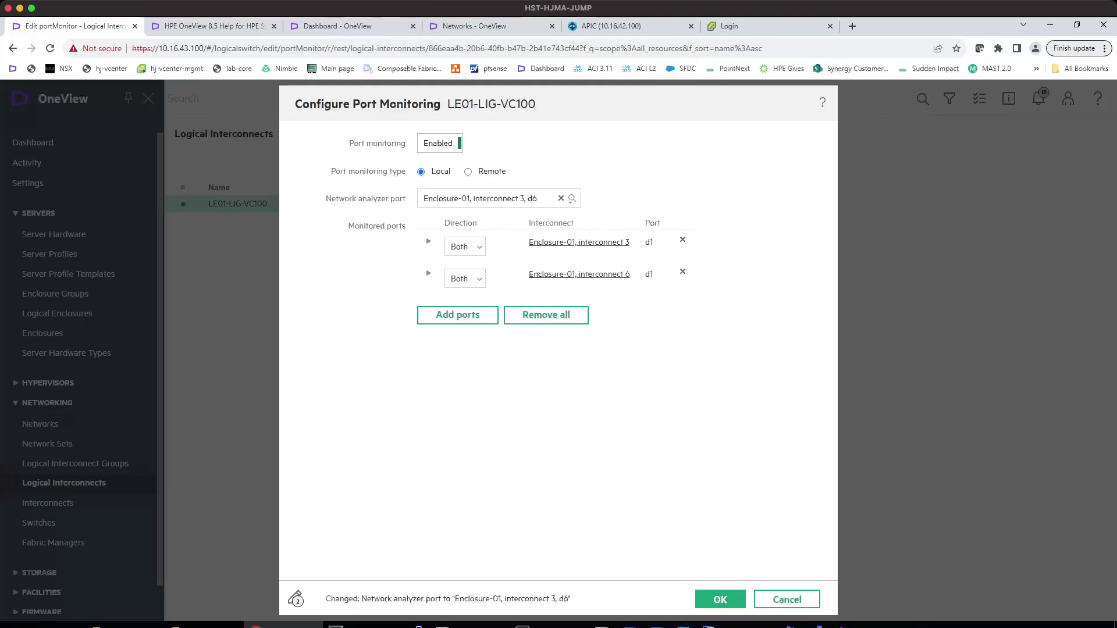
{"action": "left_click", "coordinate": [720, 599]}
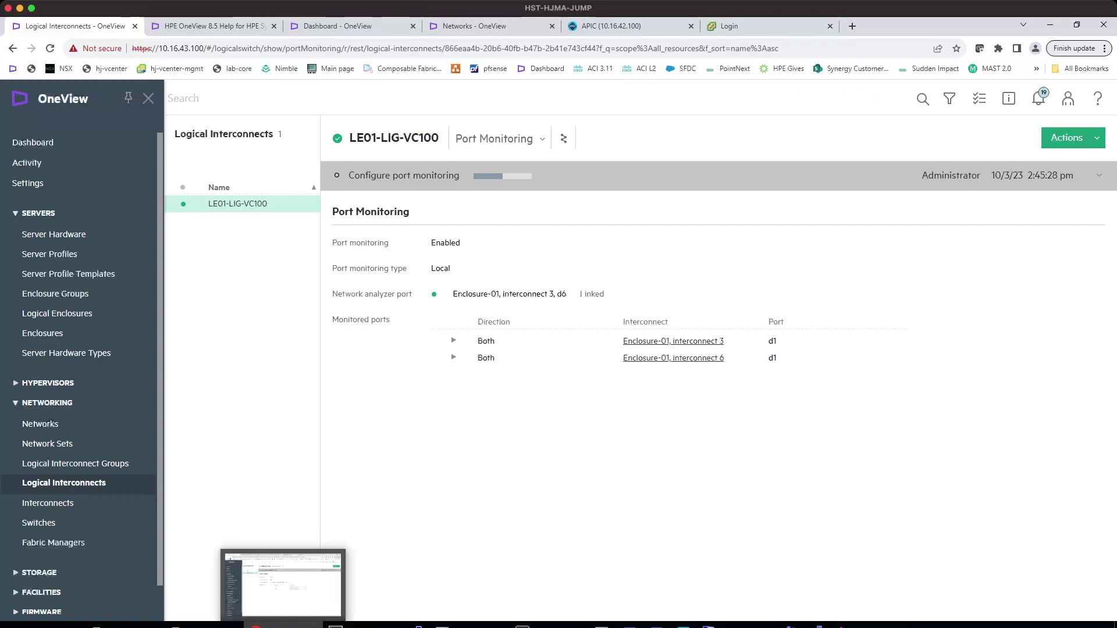
- Review the connections and general settings of the wireshark-windows server profile
{"action": "mouse_move", "coordinate": [175, 626]}
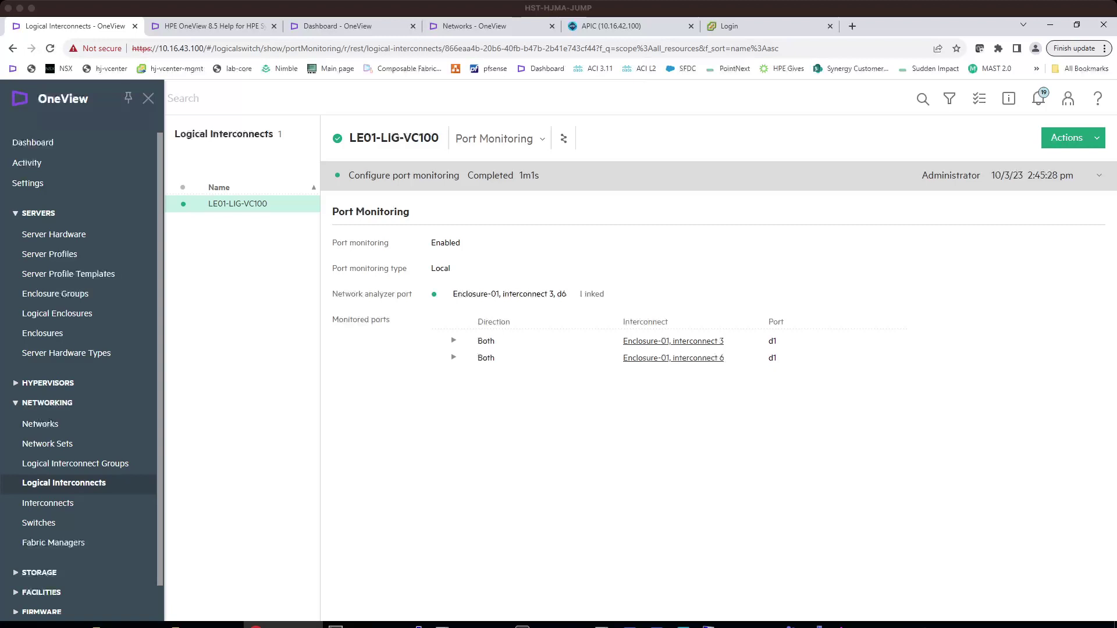
{"action": "mouse_move", "coordinate": [284, 626]}
{"action": "left_click", "coordinate": [50, 254]}
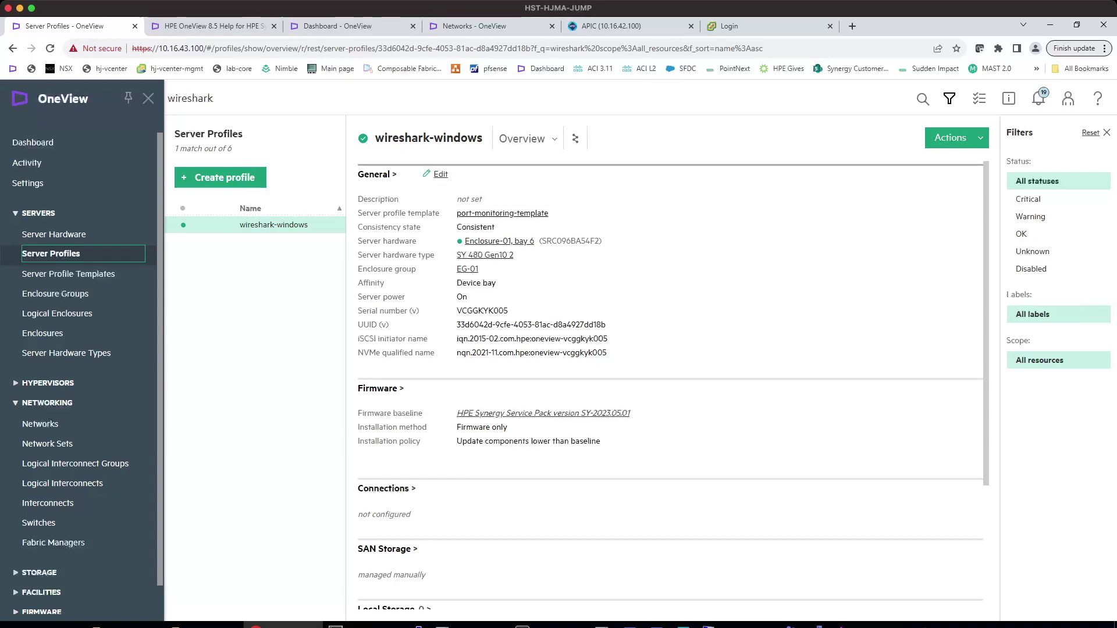
{"action": "left_click", "coordinate": [526, 138]}
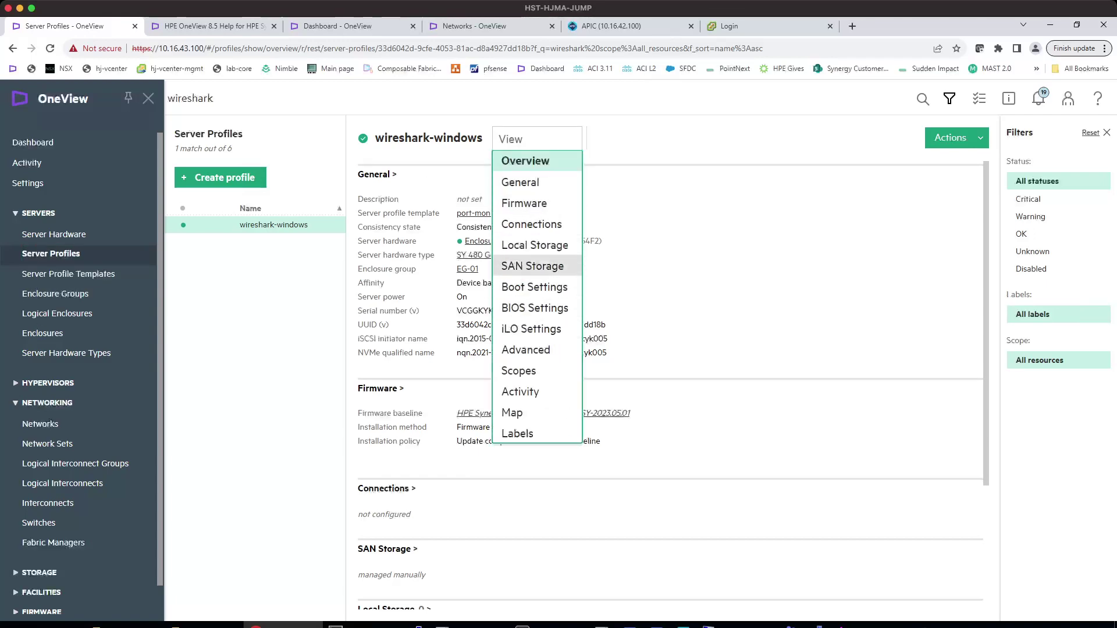
{"action": "left_click", "coordinate": [533, 224]}
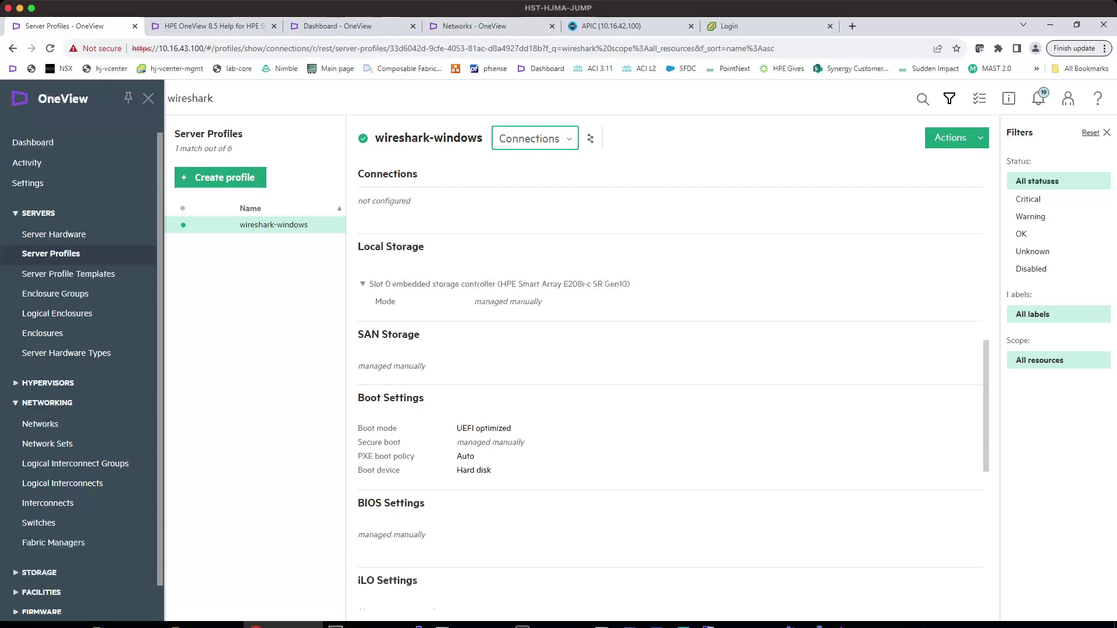
{"action": "scroll", "coordinate": [669, 379], "scroll_direction": "up", "scroll_amount": 10}
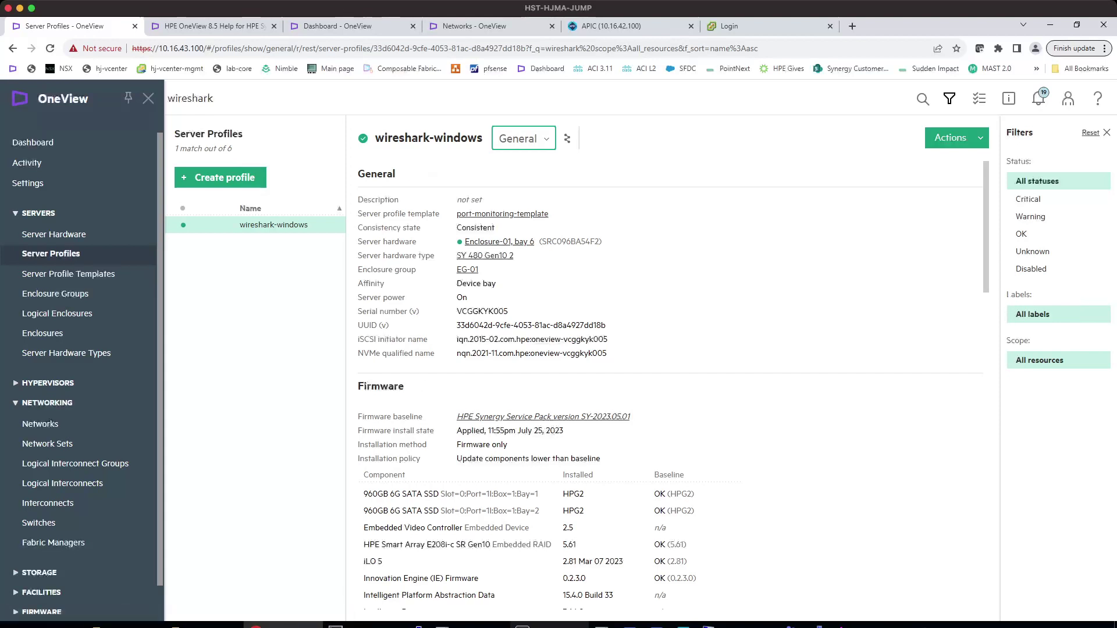
- Switch to the iLO remote console and start a new Wireshark capture on PCIe Slot 3 Port 1
{"action": "left_click", "coordinate": [550, 583]}
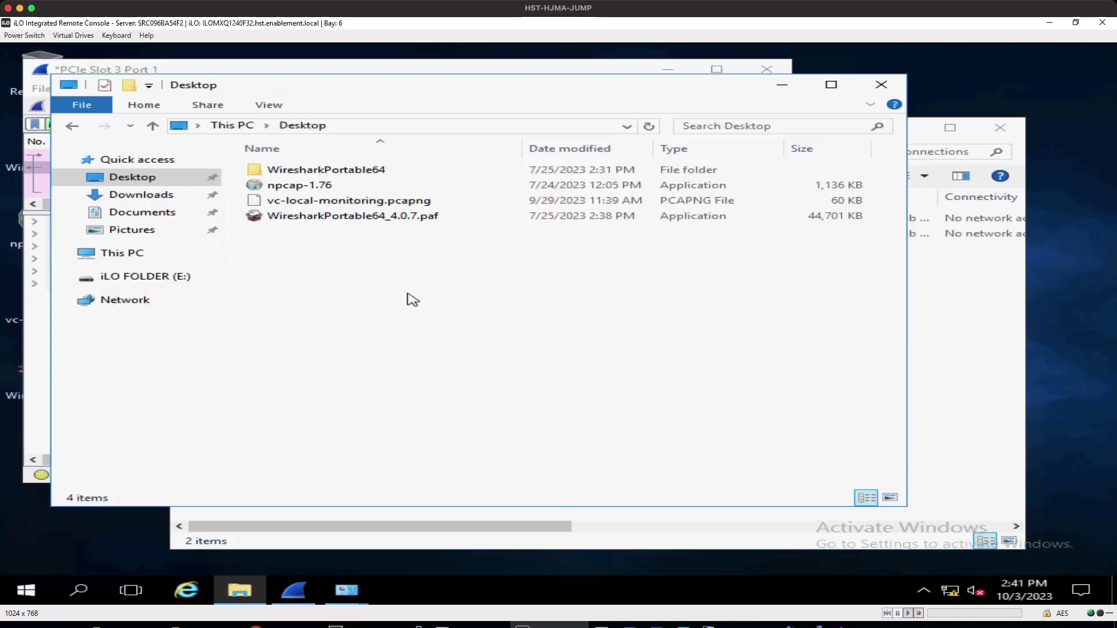
{"action": "left_click", "coordinate": [73, 35]}
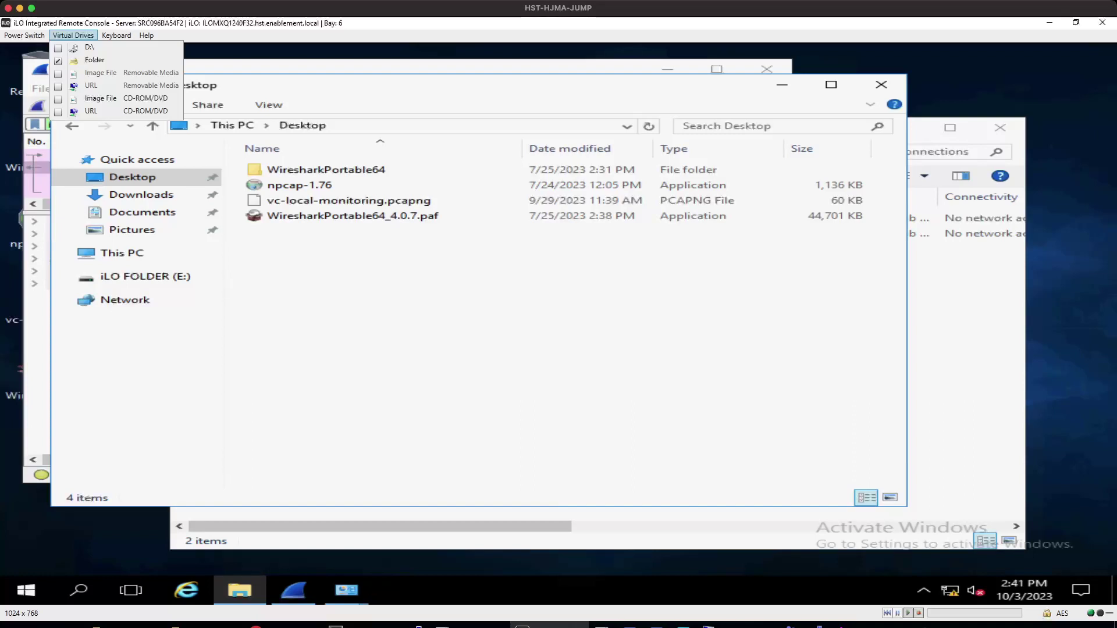
{"action": "left_click", "coordinate": [306, 594]}
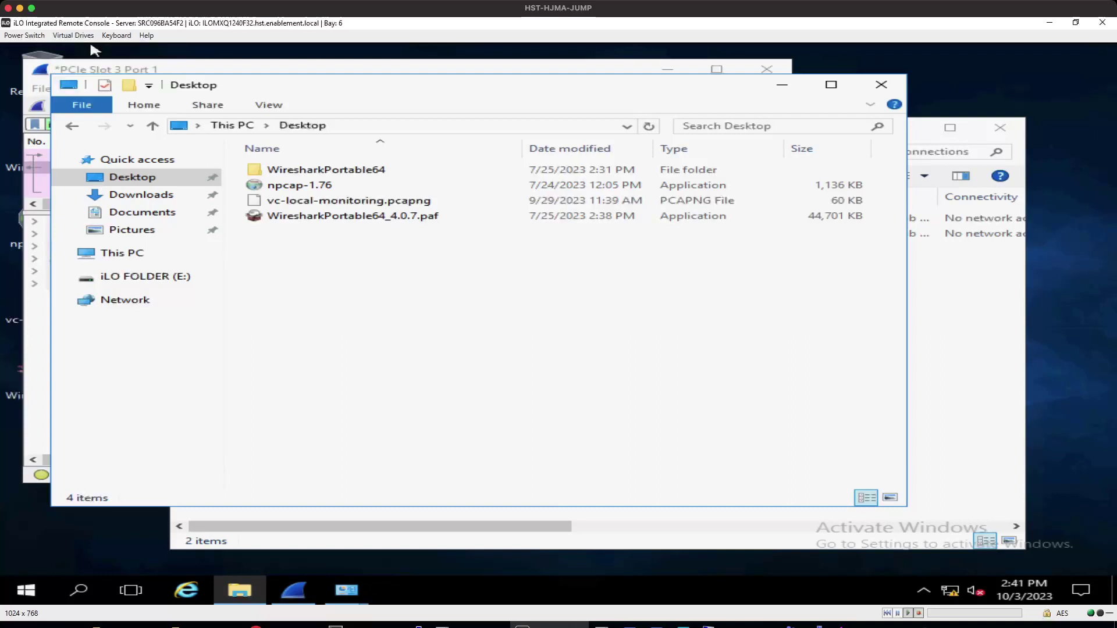
{"action": "left_click", "coordinate": [306, 594]}
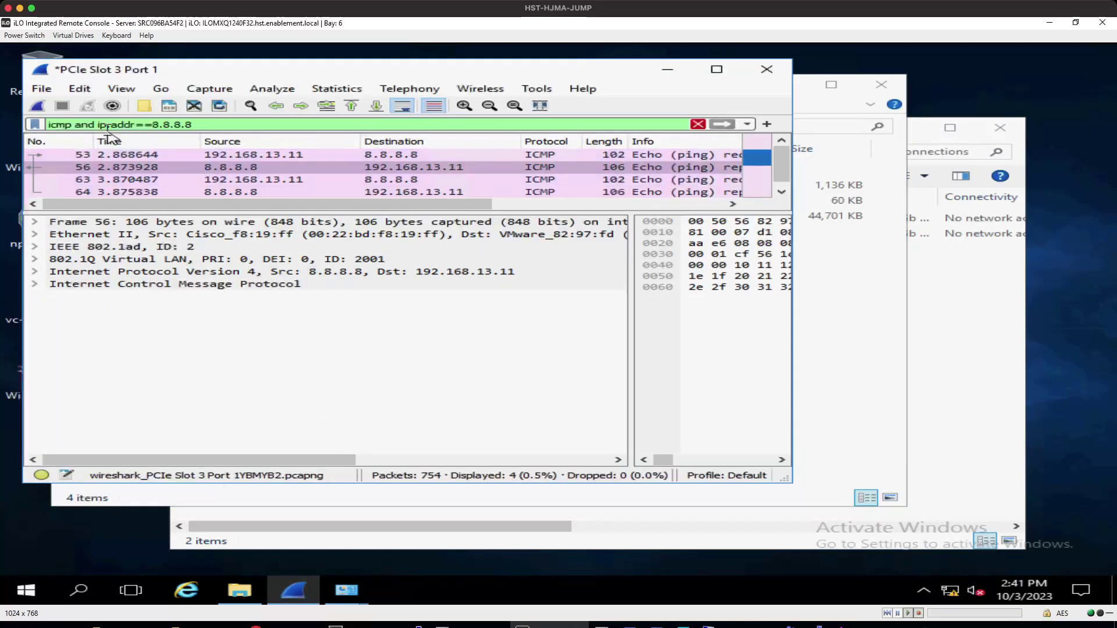
{"action": "left_click", "coordinate": [38, 107]}
{"action": "left_click", "coordinate": [584, 333]}
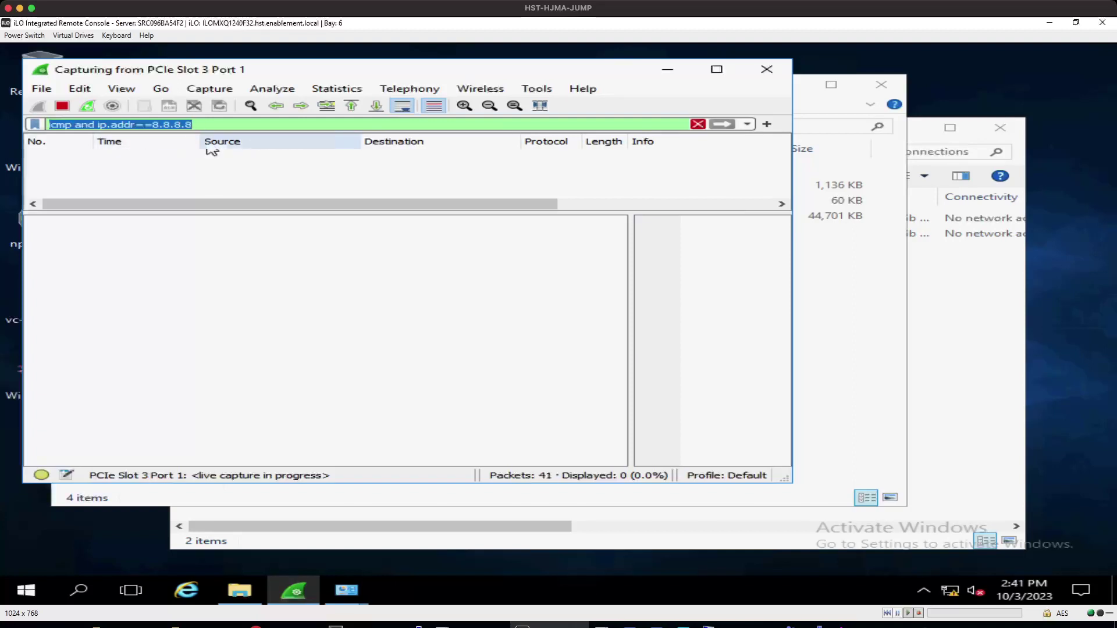
- Switch to the epg1-vm1-ip11 terminal session, ping 8.8.8.8, and stop the ping after a few replies
{"action": "mouse_move", "coordinate": [346, 591]}
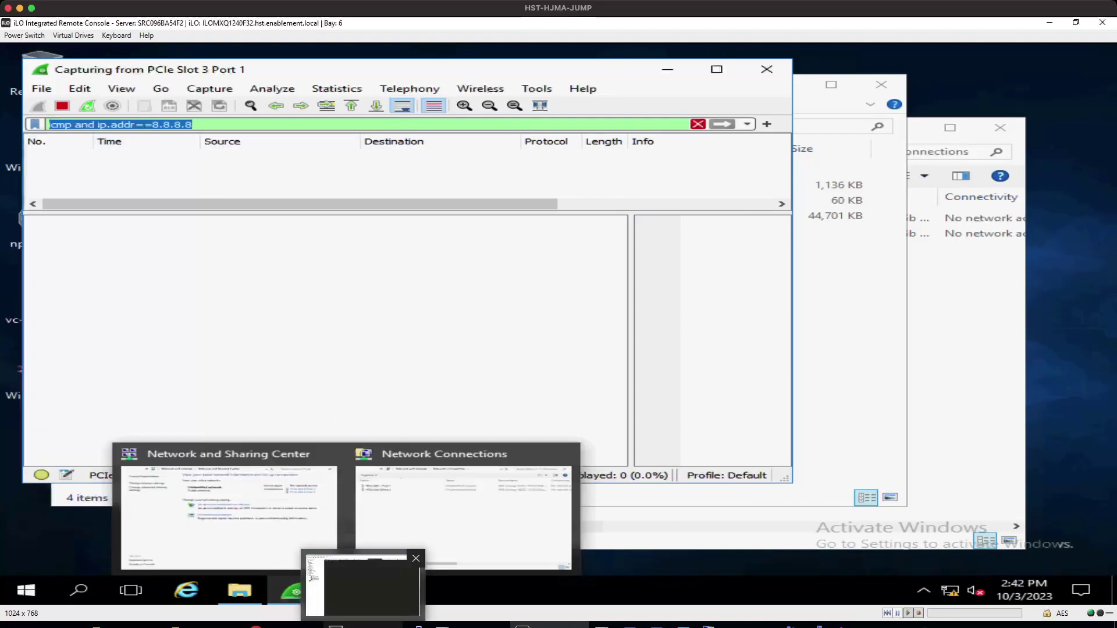
{"action": "left_click", "coordinate": [363, 625]}
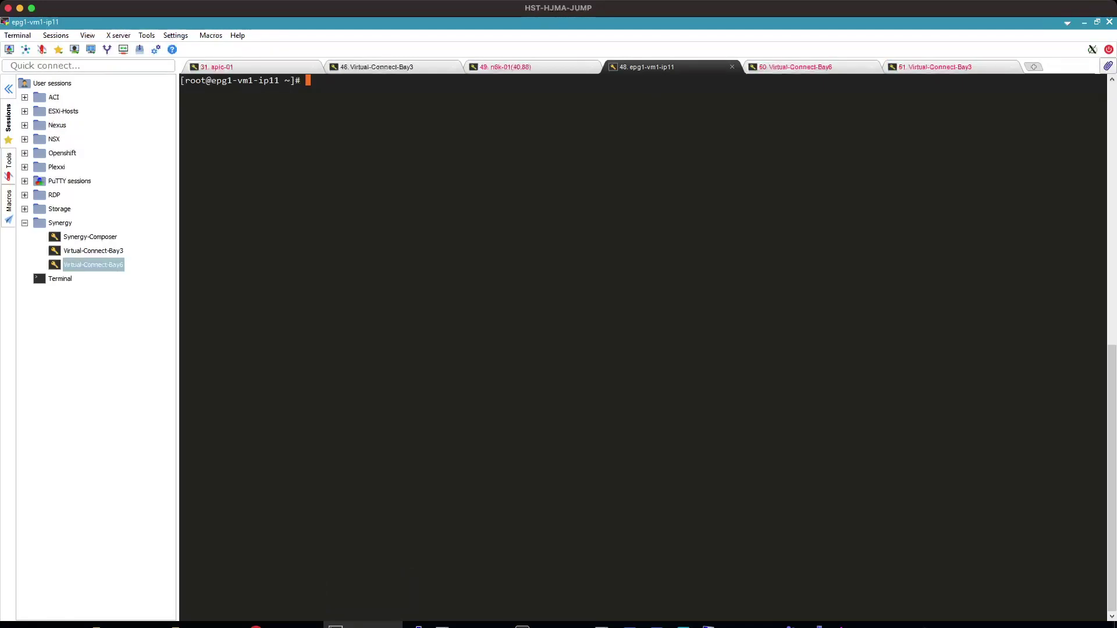
{"action": "key", "text": "Return"}
{"action": "key", "text": "Return"}
{"action": "type", "text": "ping "}
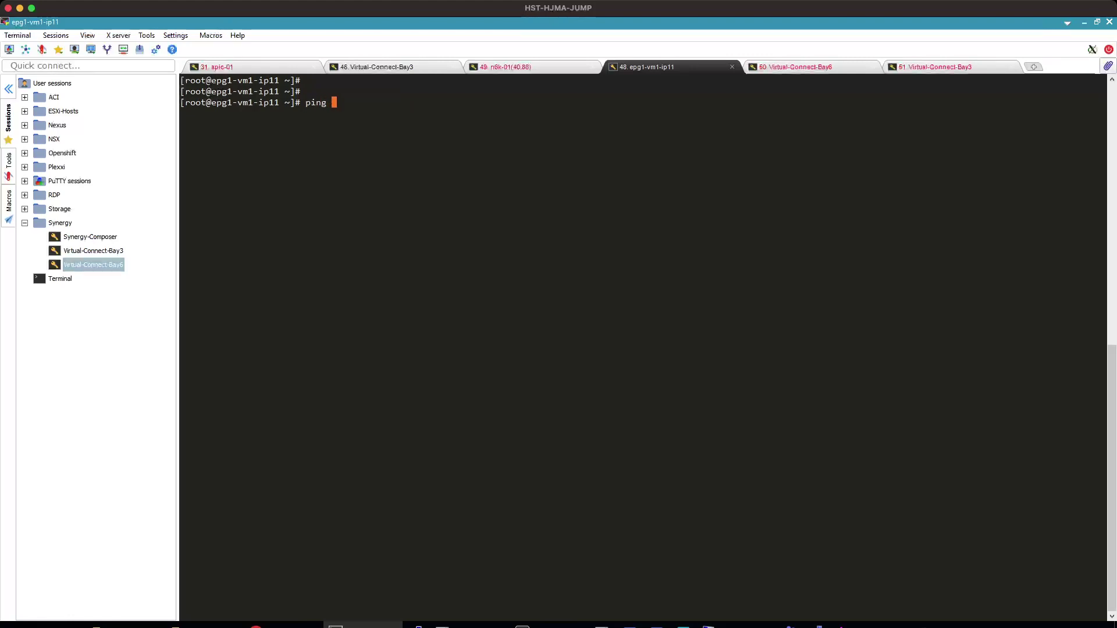
{"action": "type", "text": "8.8.8.8"}
{"action": "key", "text": "Return"}
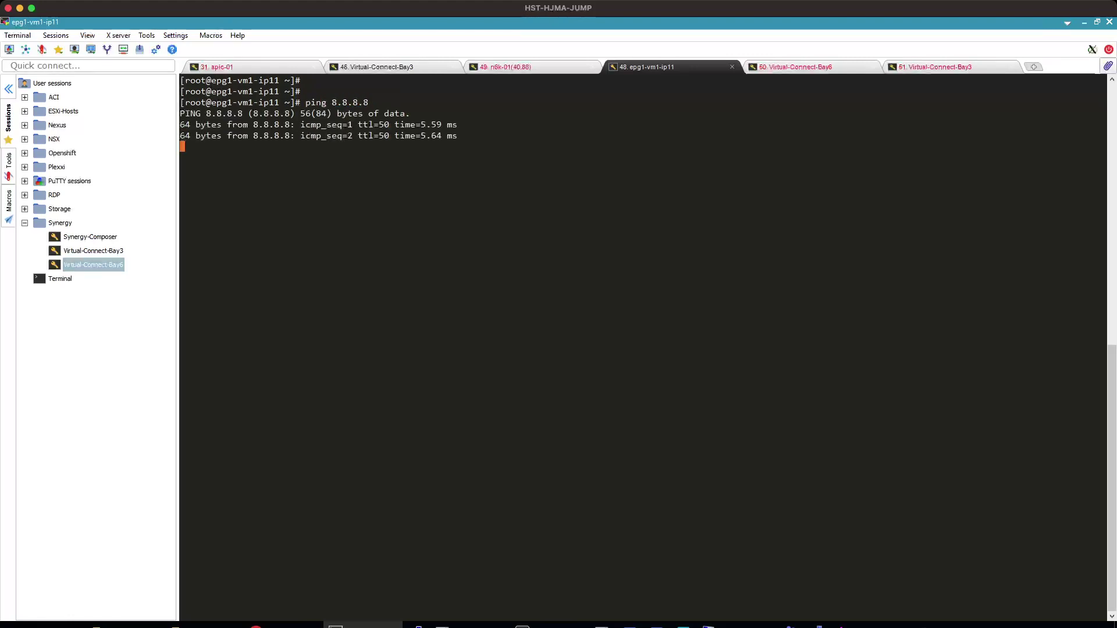
{"action": "key", "text": "ctrl+c"}
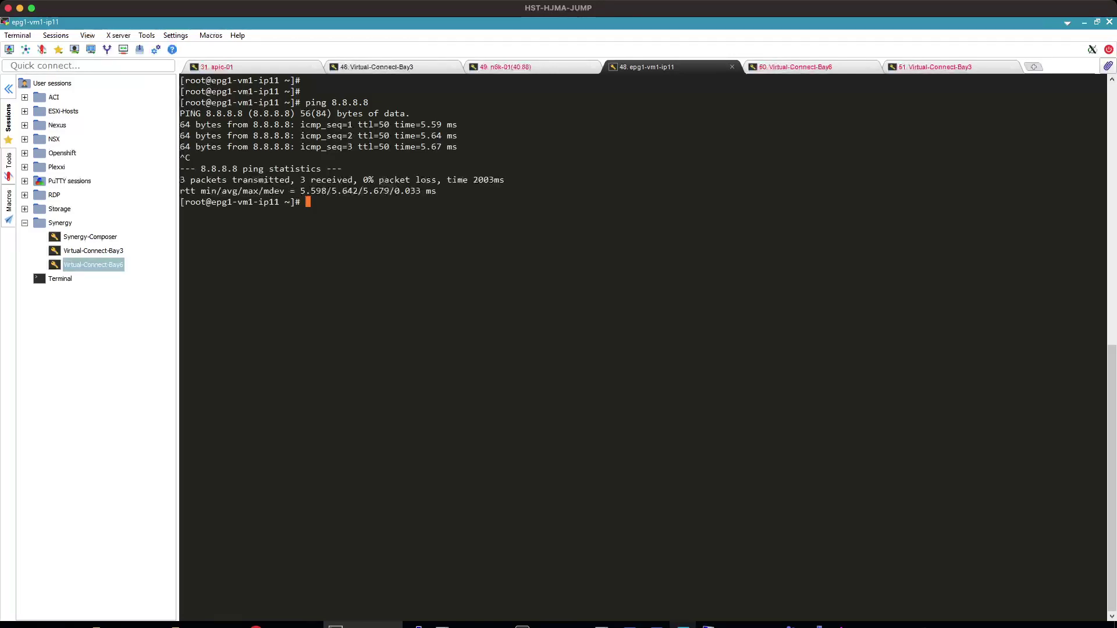
- Return to the Wireshark capture in the remote console and enlarge the packet list to examine the ICMP packets
{"action": "left_click", "coordinate": [522, 626]}
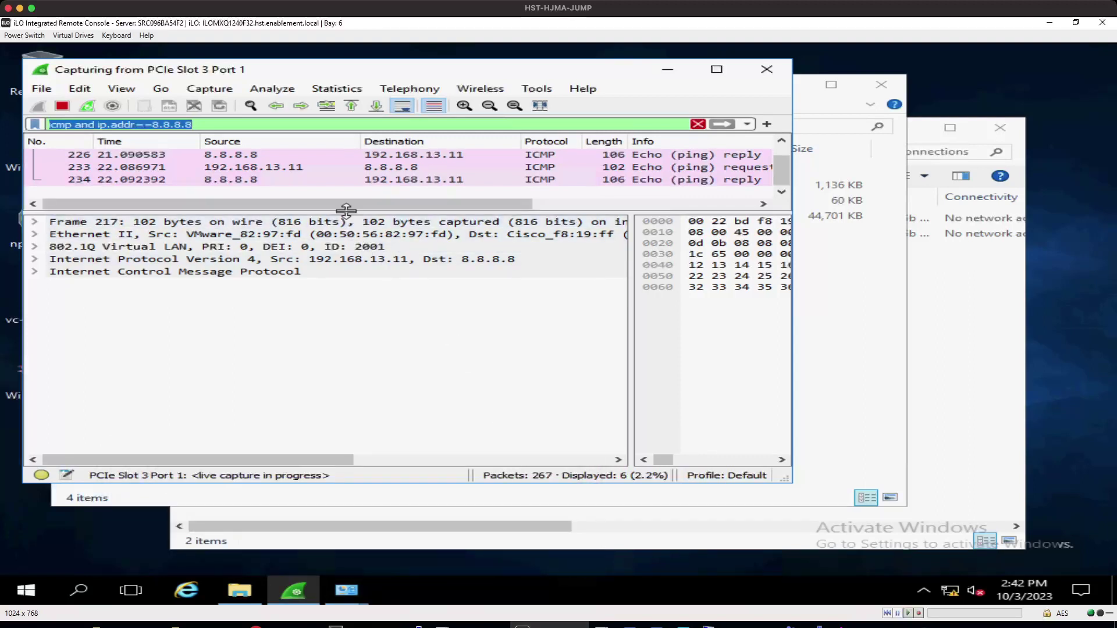
{"action": "left_click_drag", "start_coordinate": [347, 213], "coordinate": [385, 303]}
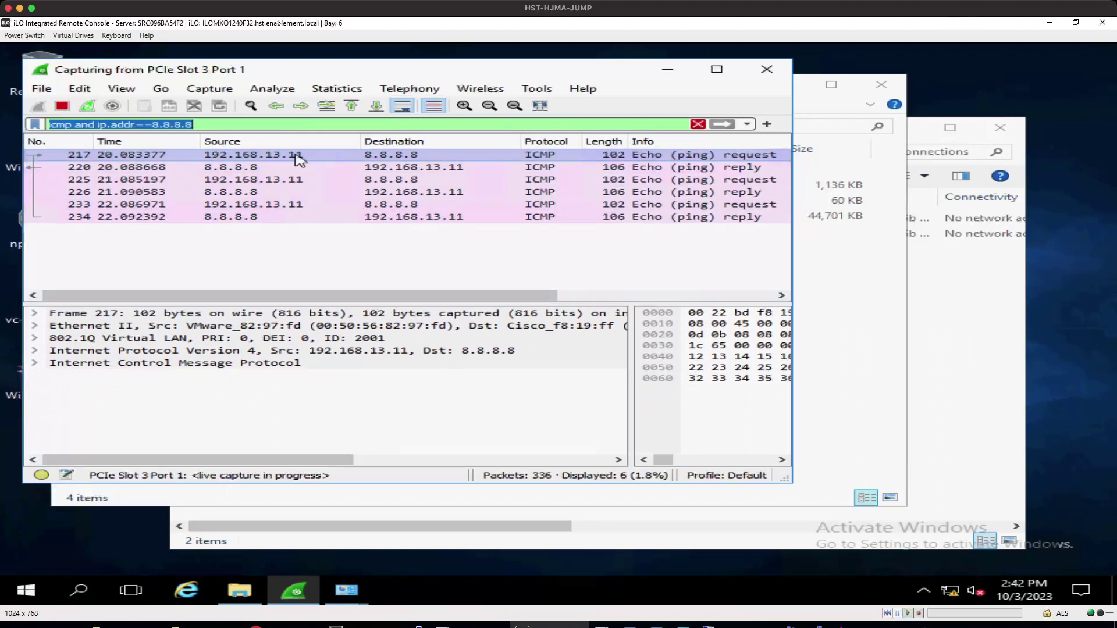
- Switch back to the epg1-vm1-ip11 terminal and display its network interface addresses with ip addr
{"action": "left_click", "coordinate": [335, 625]}
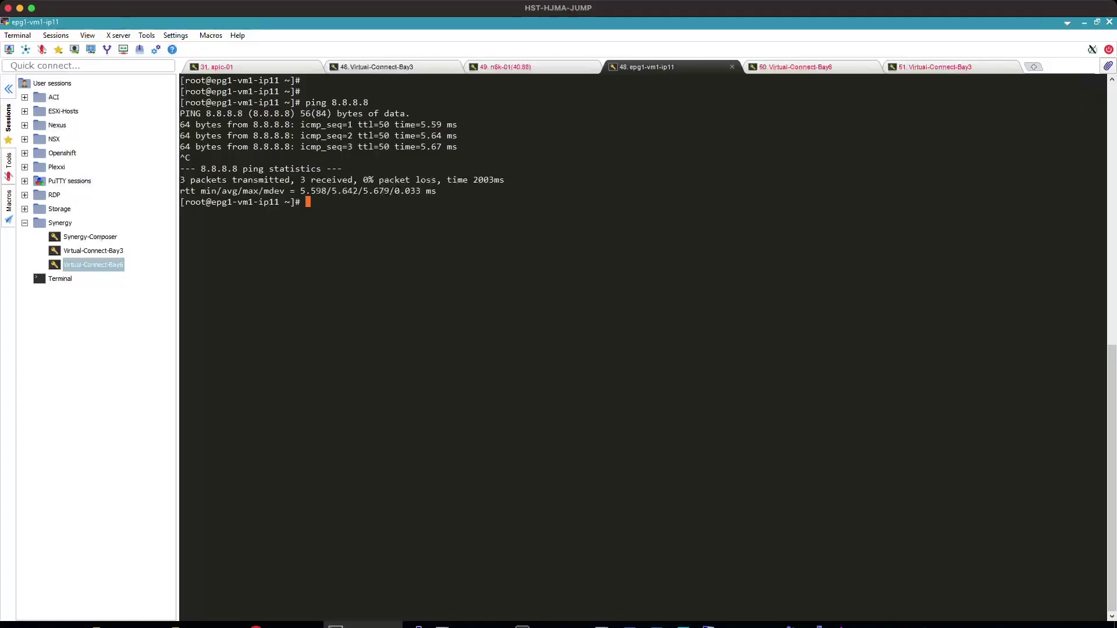
{"action": "type", "text": "ifconfig"}
{"action": "key", "text": "Return"}
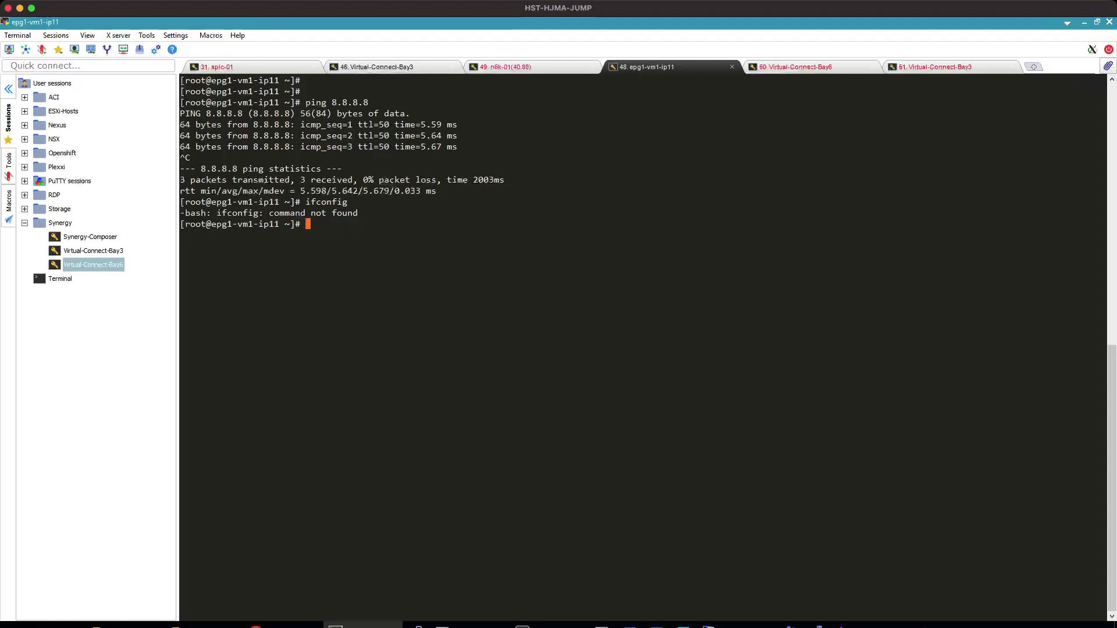
{"action": "type", "text": "ipaddr"}
{"action": "key", "text": "Return"}
{"action": "type", "text": "ip addr"}
{"action": "key", "text": "Return"}
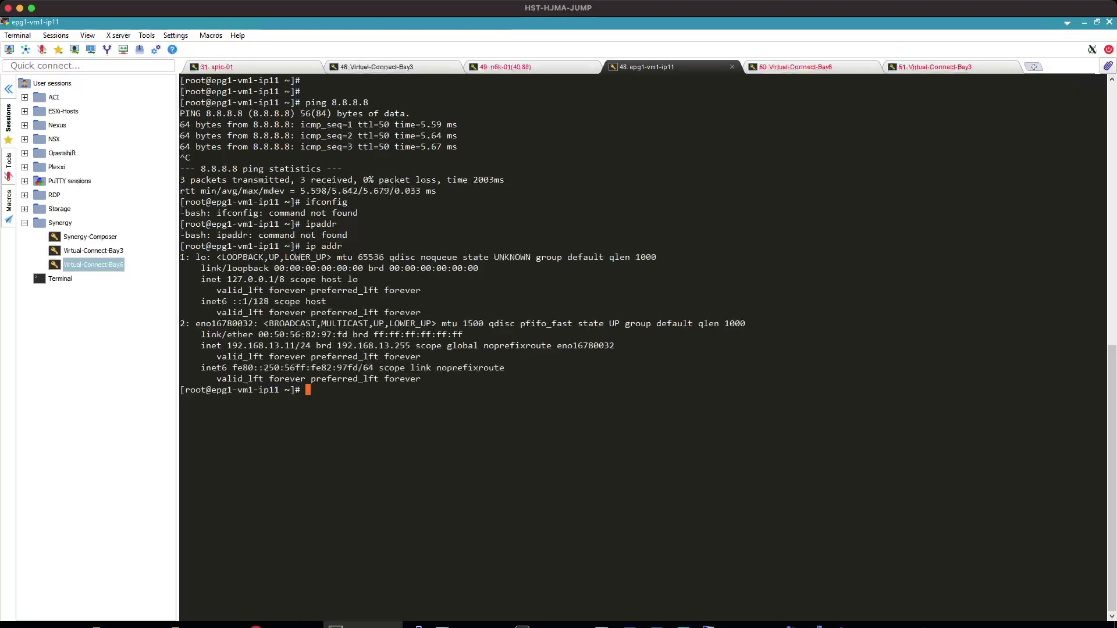
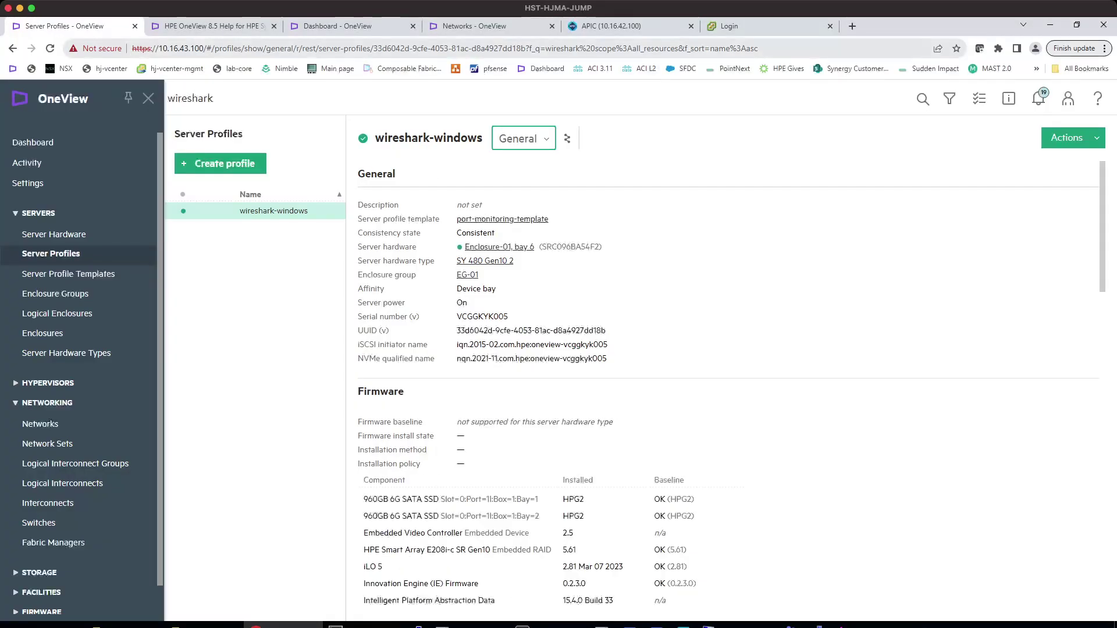
- Switch to the VMware vSphere login page and fill in the vsphere.local administrator username
{"action": "key", "text": "ctrl+6"}
{"action": "left_click", "coordinate": [145, 314]}
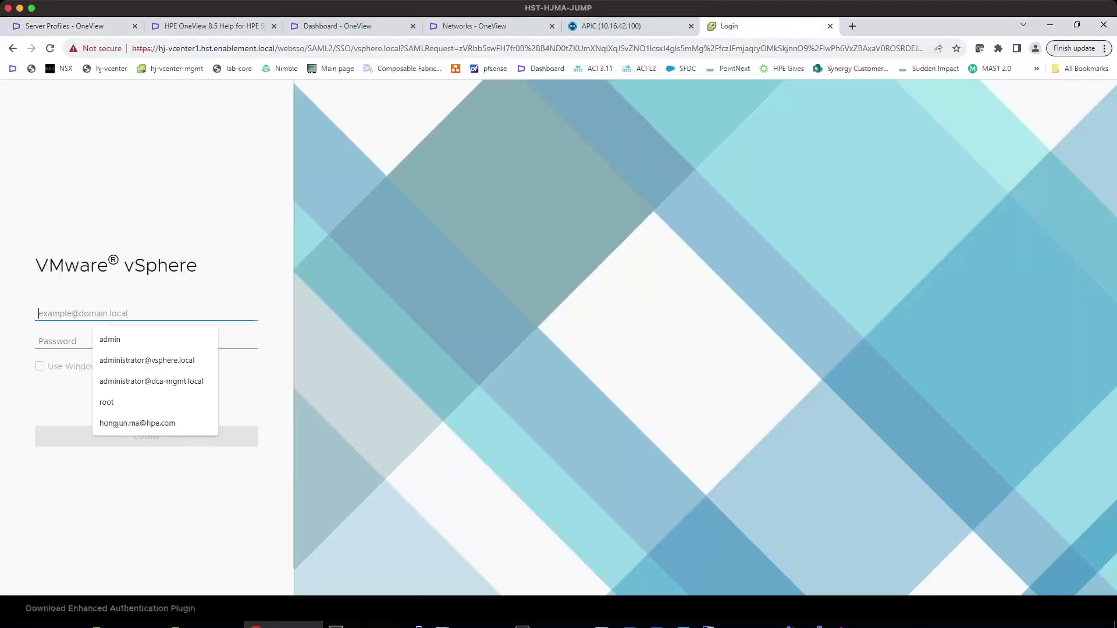
{"action": "key", "text": "Down"}
{"action": "key", "text": "Down"}
{"action": "key", "text": "Return"}
{"action": "key", "text": "Tab"}
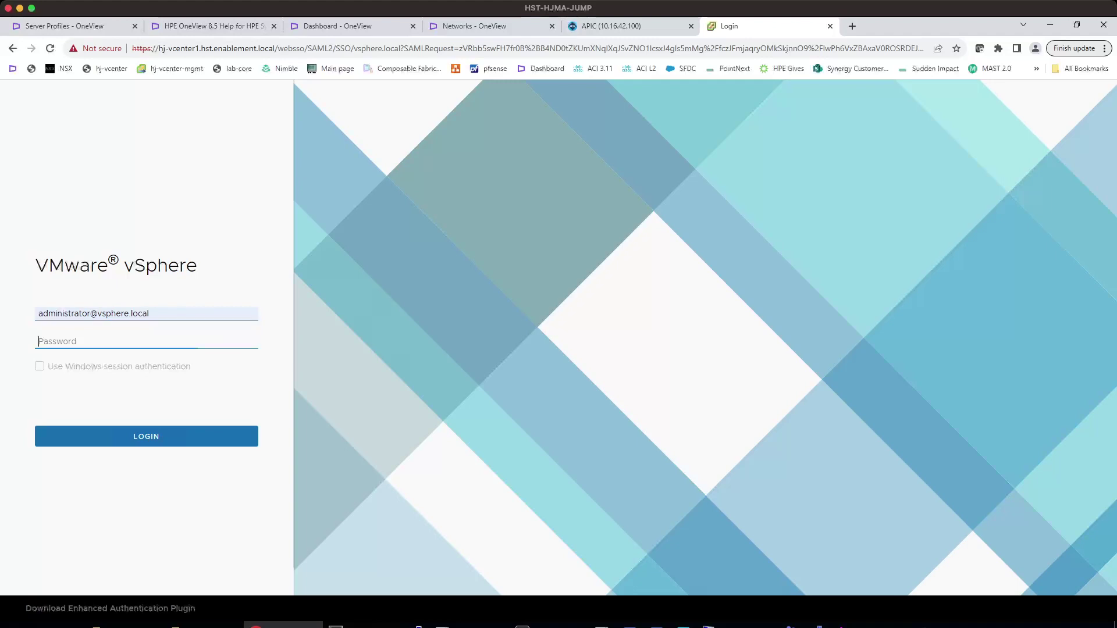
- Enter the account password and submit the vSphere login, re-entering the password as needed
{"action": "type", "text": "*******"}
{"action": "key", "text": "BackSpace"}
{"action": "key", "text": "BackSpace"}
{"action": "key", "text": "BackSpace"}
{"action": "key", "text": "BackSpace"}
{"action": "type", "text": "********"}
{"action": "key", "text": "Return"}
{"action": "key", "text": "ctrl+a"}
{"action": "type", "text": "*******"}
{"action": "key", "text": "Return"}
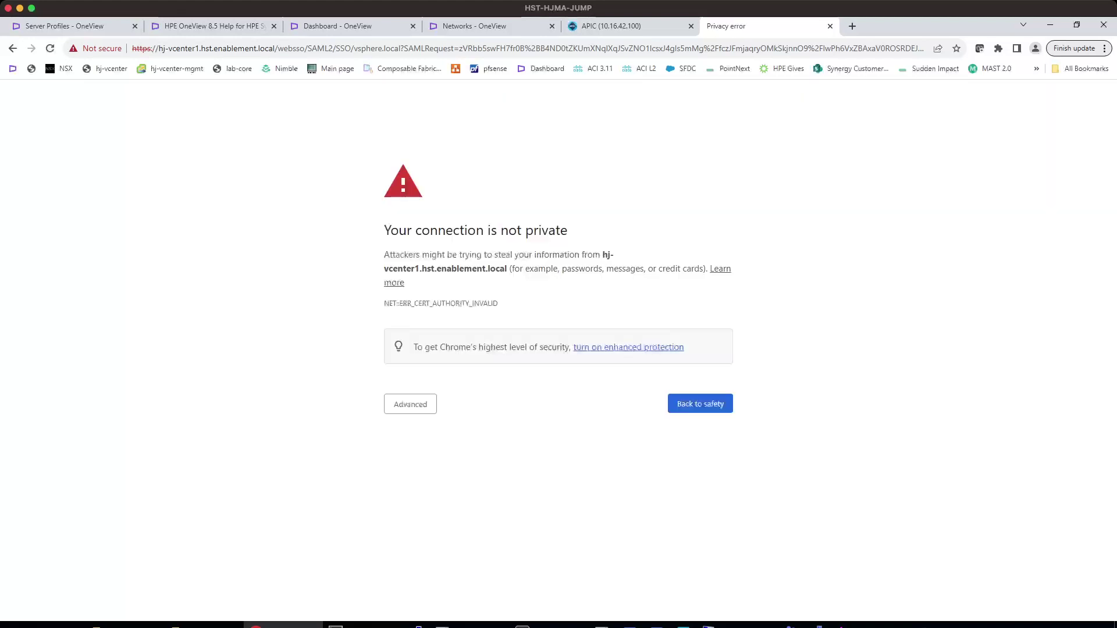
- Proceed past the certificate warning for hj-vcenter1.hst.enablement.local and sign in again with the administrator username and account password
{"action": "left_click", "coordinate": [410, 404]}
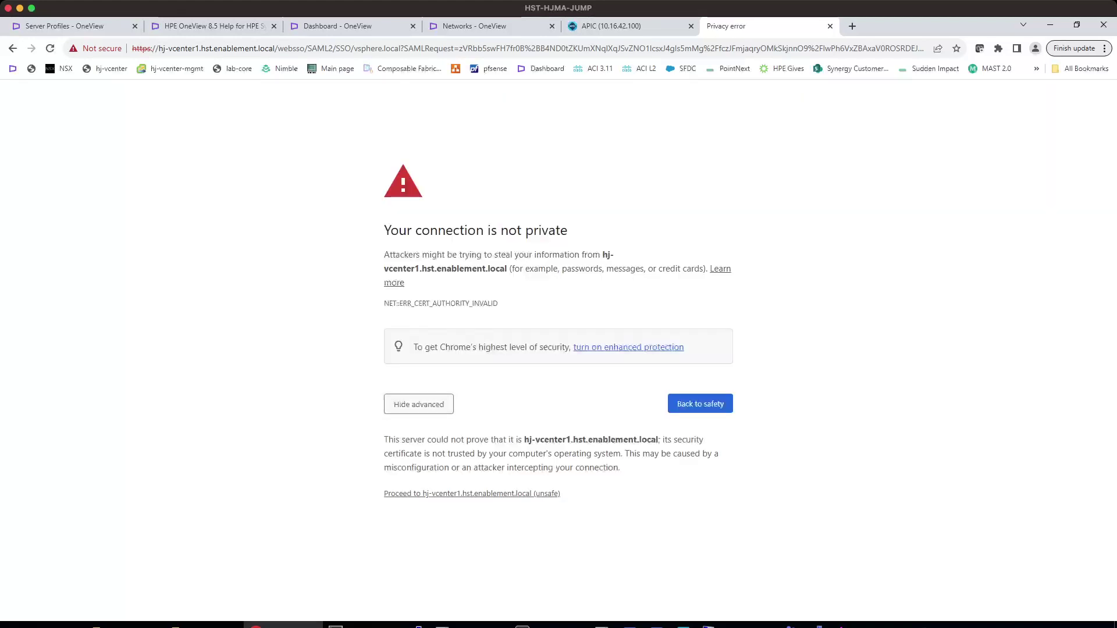
{"action": "left_click", "coordinate": [472, 494]}
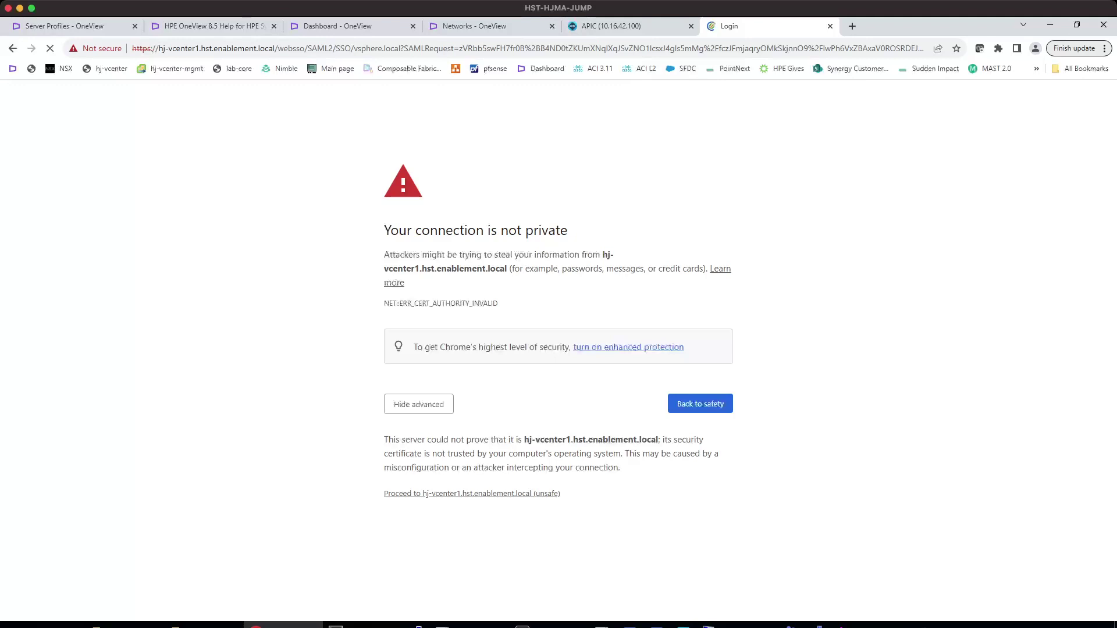
{"action": "key", "text": "Down"}
{"action": "key", "text": "Down"}
{"action": "key", "text": "Down"}
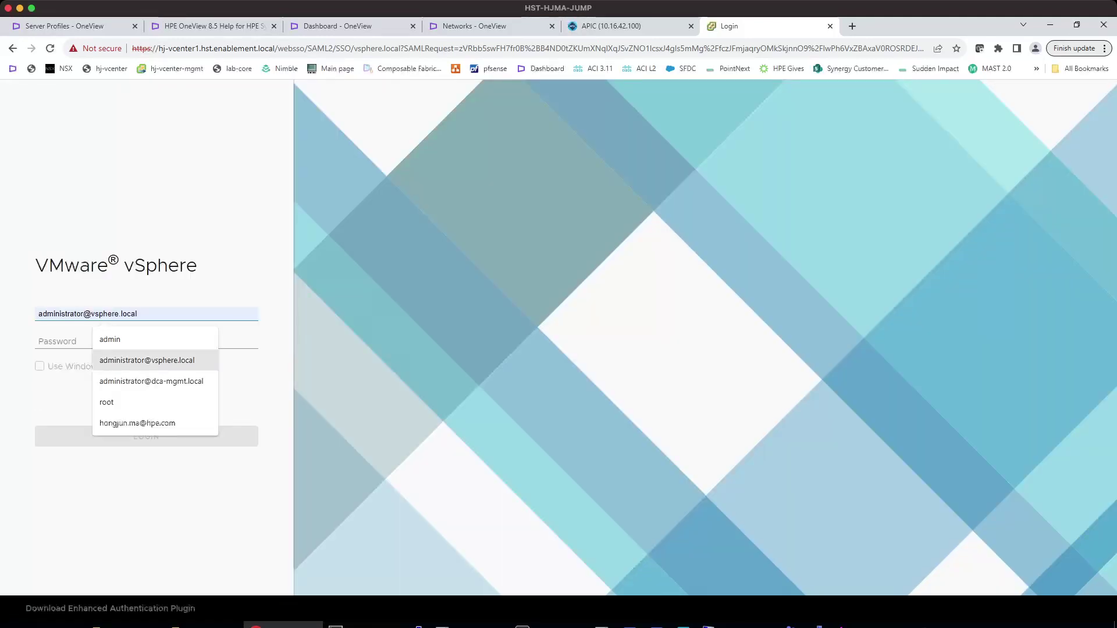
{"action": "key", "text": "Return"}
{"action": "key", "text": "Tab"}
{"action": "type", "text": "••••••••"}
{"action": "key", "text": "Return"}
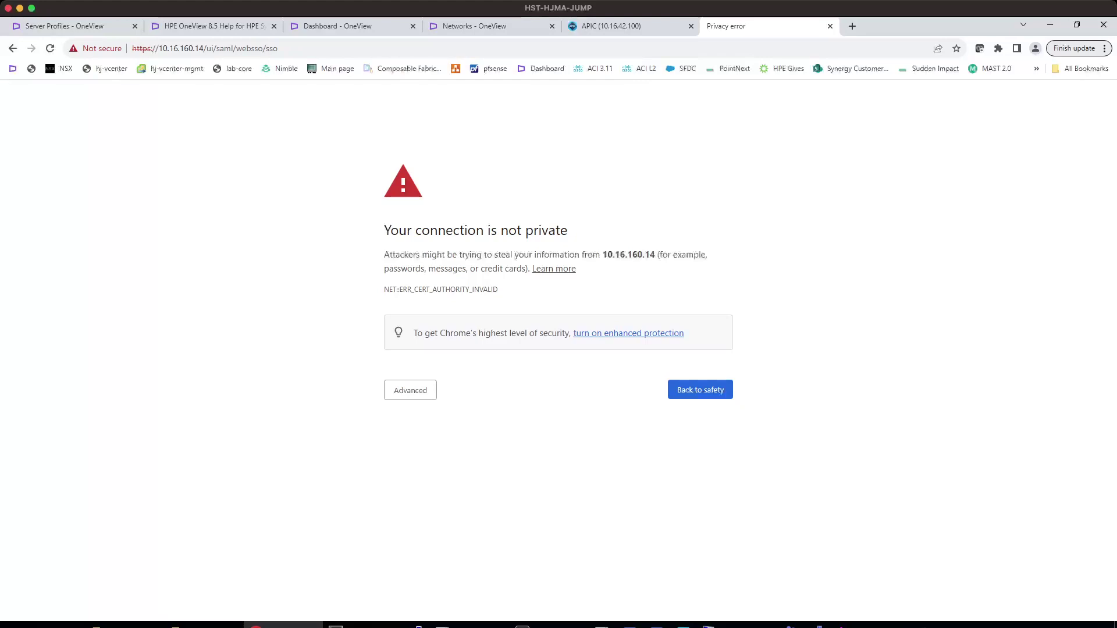
- Proceed past the certificate warning for 10.16.160.14 and go back to the login screen to load the vSphere Client
{"action": "left_click", "coordinate": [410, 390]}
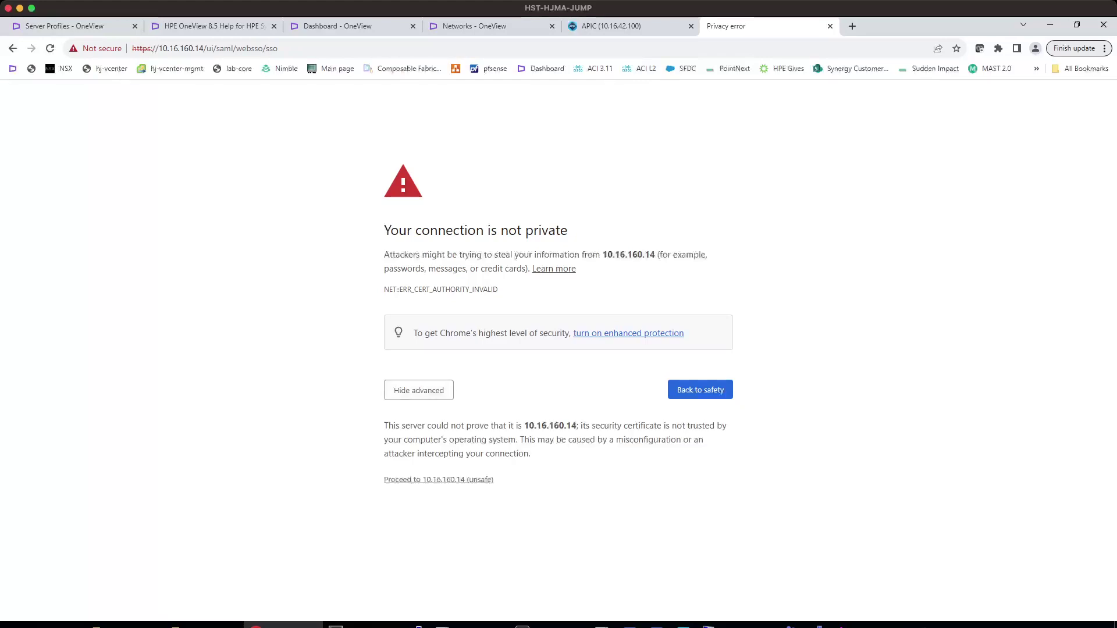
{"action": "left_click", "coordinate": [438, 479]}
{"action": "key", "text": "Return"}
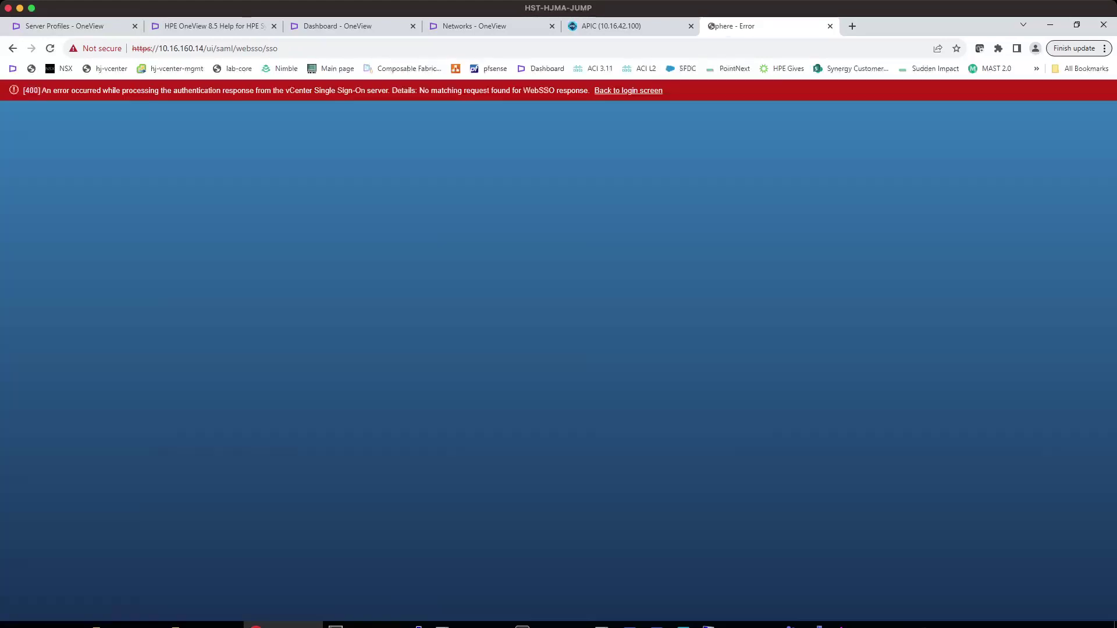
{"action": "left_click", "coordinate": [629, 91]}
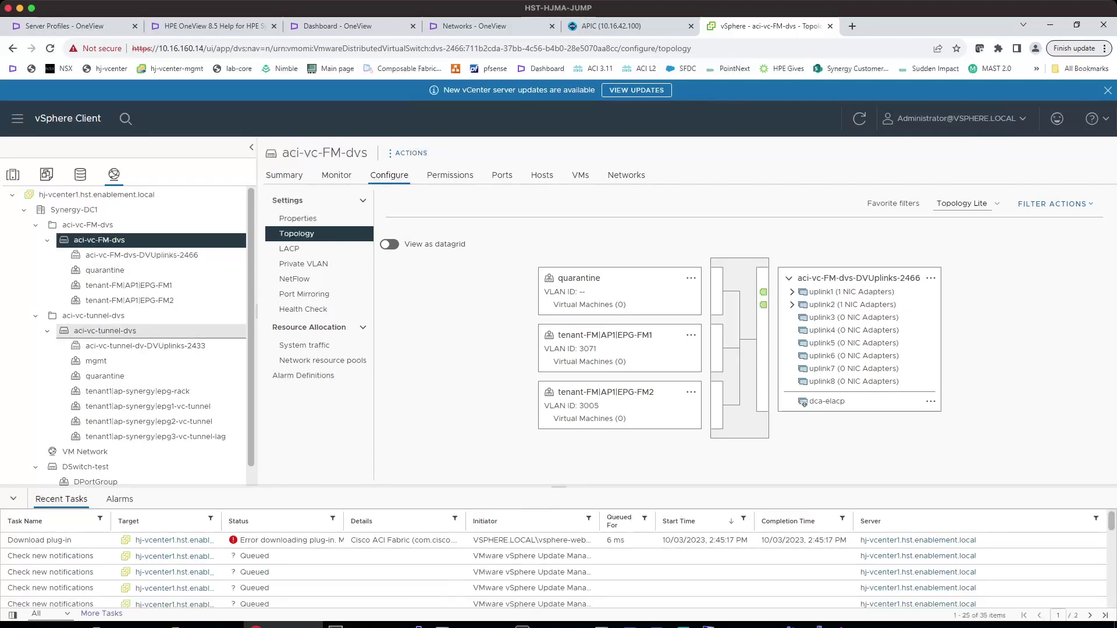
- View the network details of epg1-vm1-ip11 in the aci-vc-tunnel-dvs topology and compare them with the VM's terminal output
{"action": "left_click", "coordinate": [105, 330]}
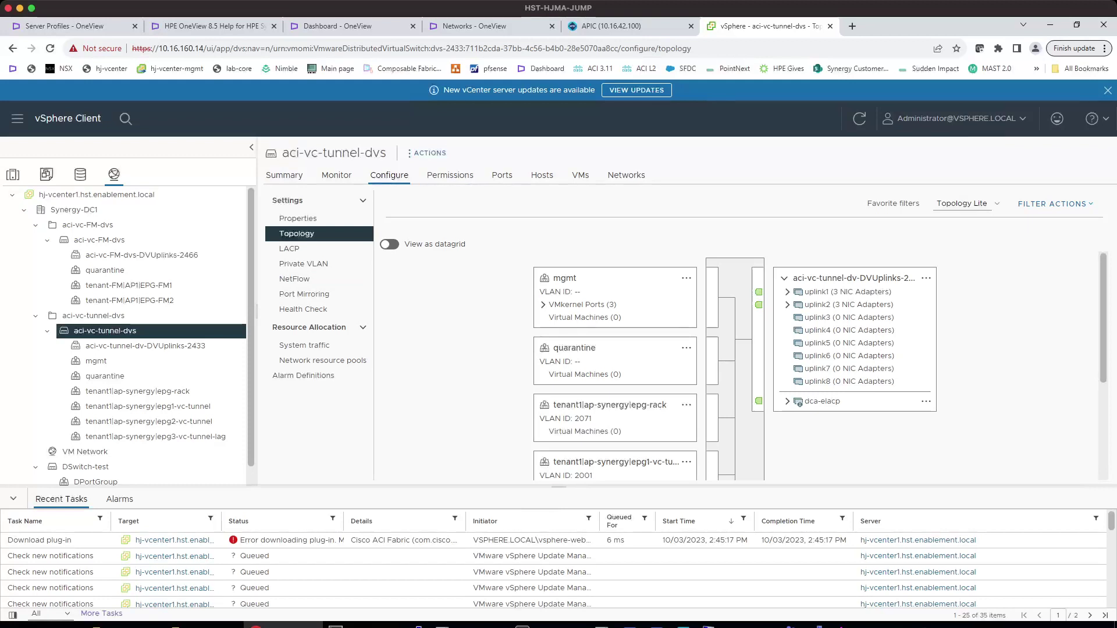
{"action": "scroll", "coordinate": [738, 367], "scroll_direction": "down", "scroll_amount": 2}
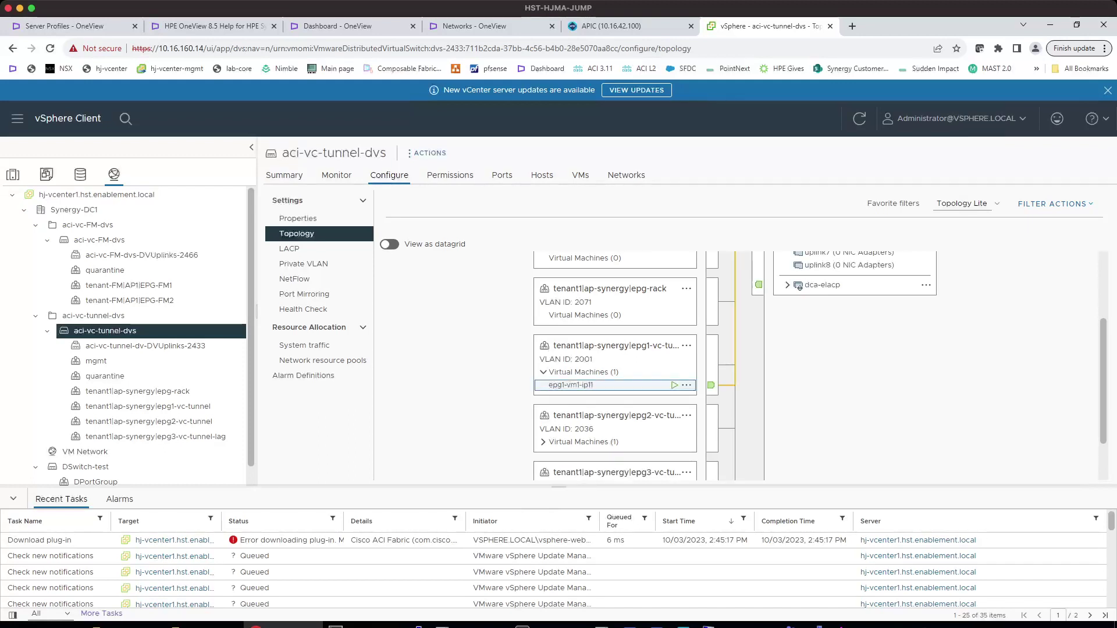
{"action": "left_click", "coordinate": [687, 385]}
{"action": "left_click", "coordinate": [727, 402]}
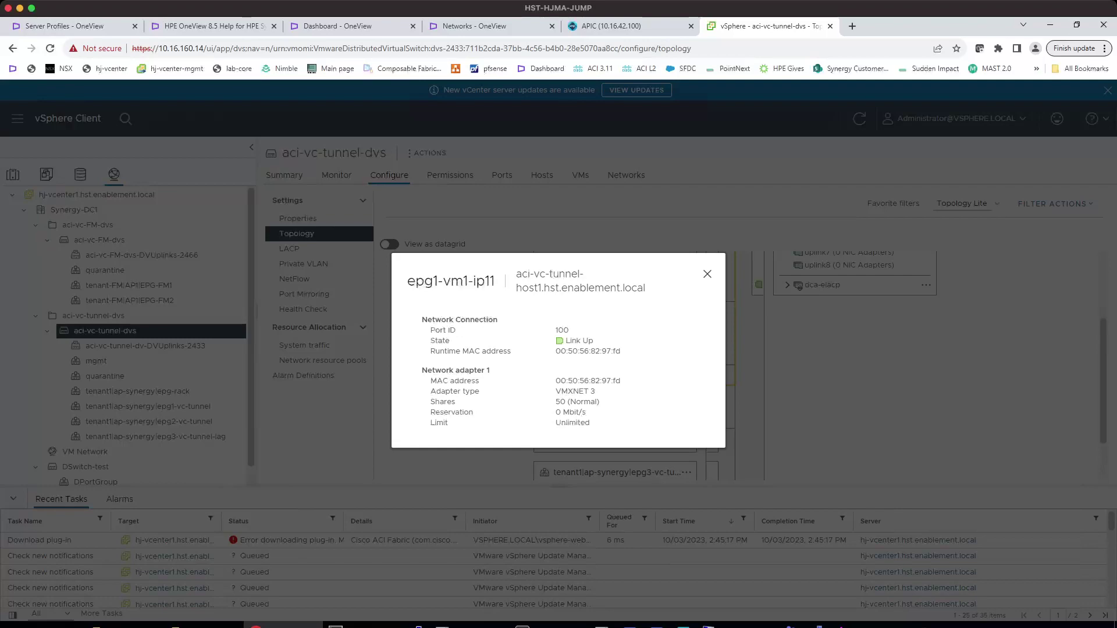
{"action": "key", "text": "Escape"}
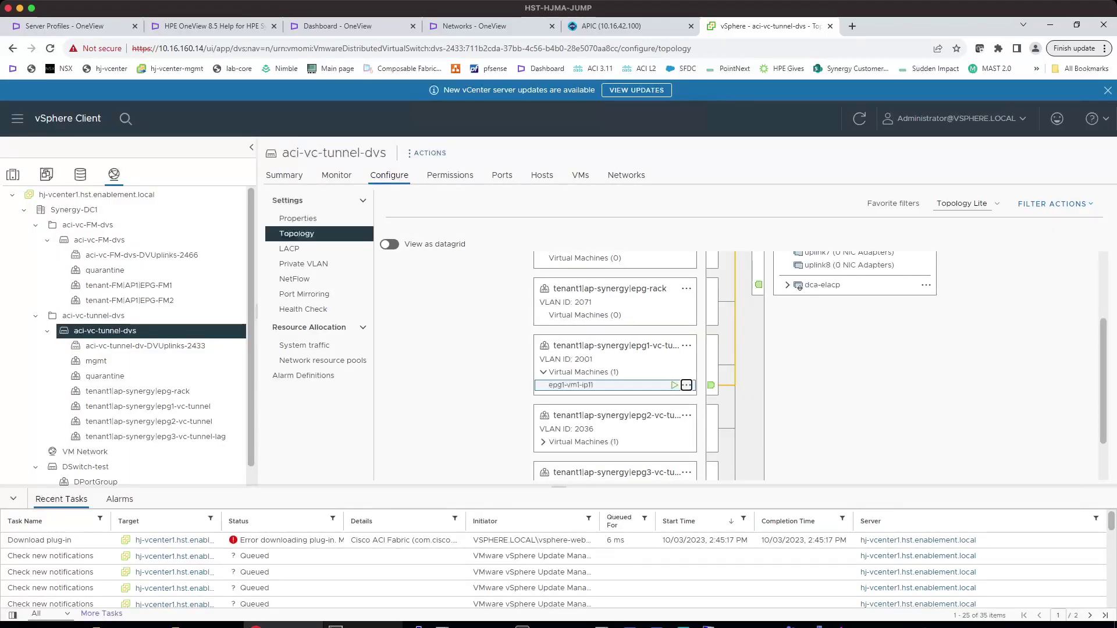
{"action": "key", "text": "alt+Tab"}
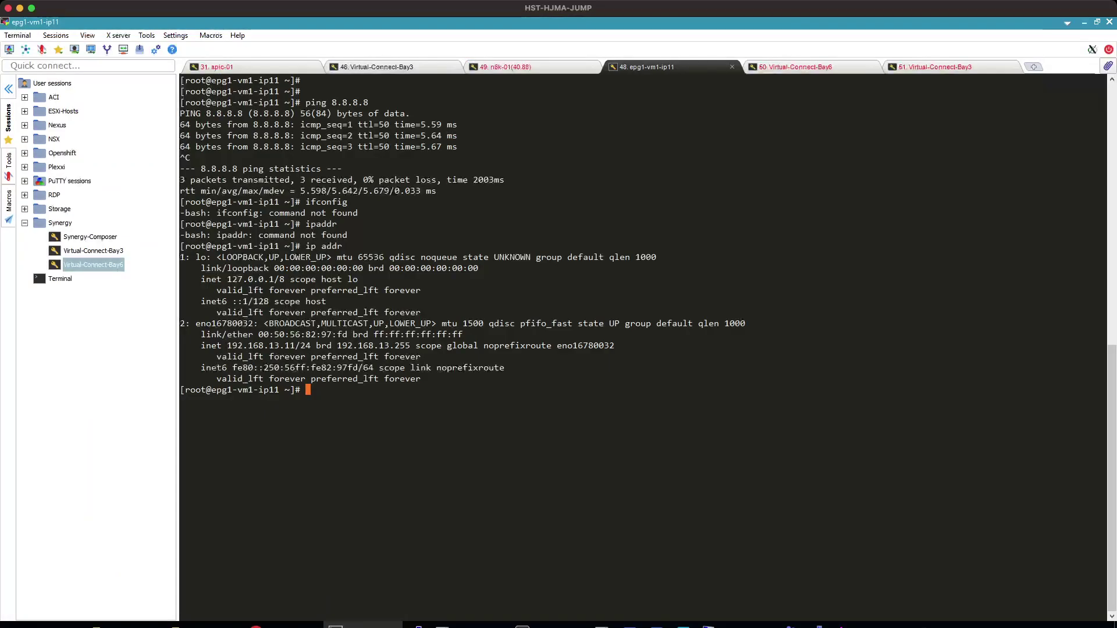
{"action": "key", "text": "alt+Tab"}
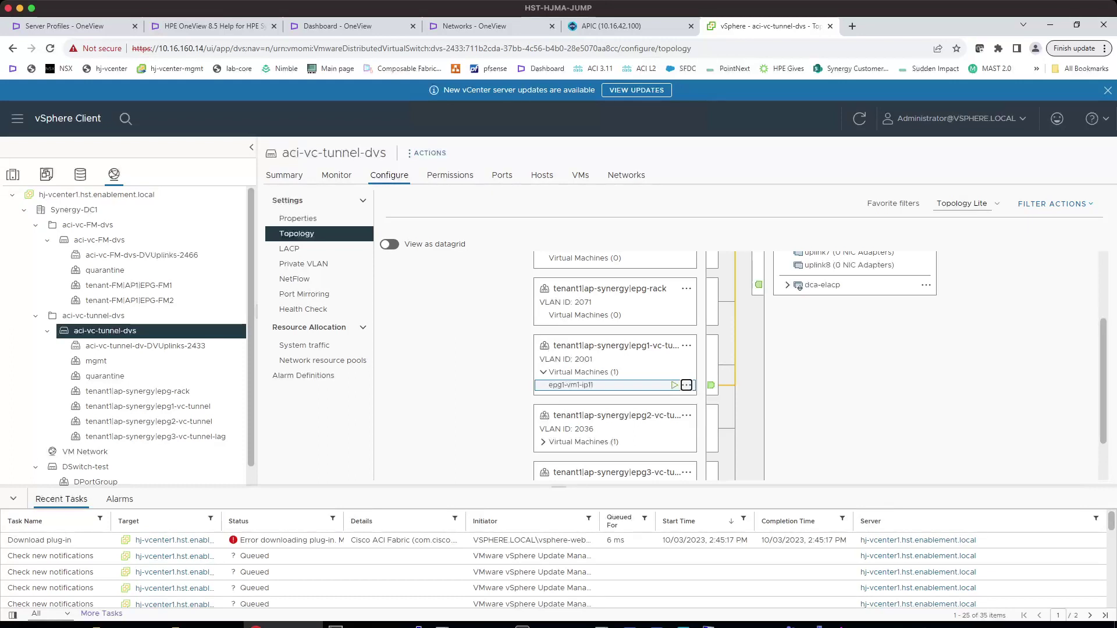
- Return to the Wireshark capture in the remote console and examine the 802.1Q Virtual LAN tag of the first ICMP echo reply
{"action": "mouse_move", "coordinate": [335, 625]}
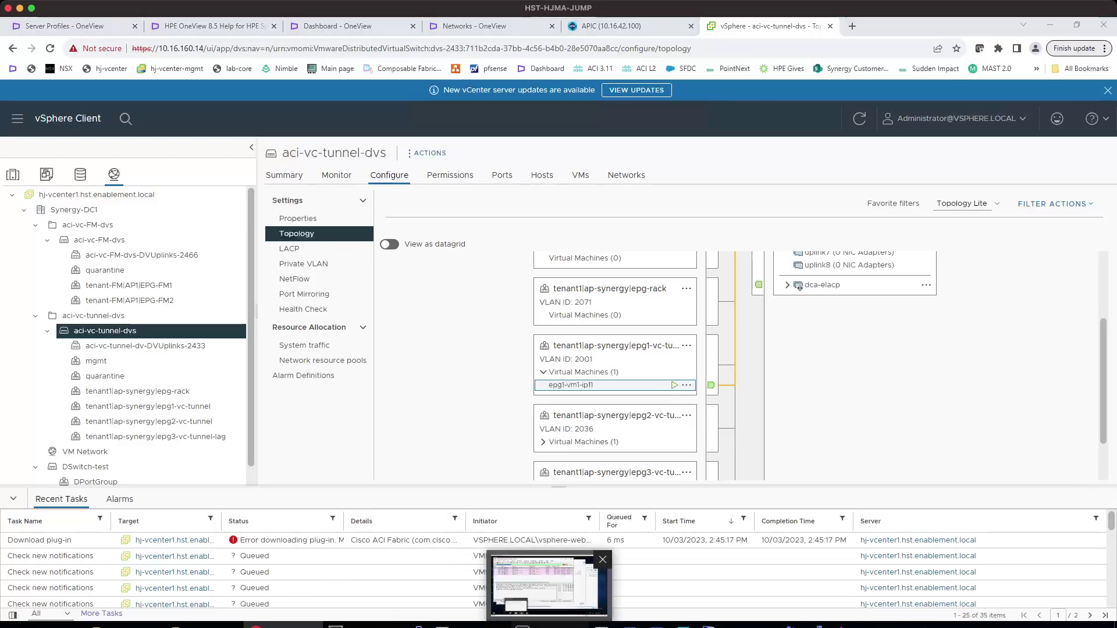
{"action": "left_click", "coordinate": [522, 626]}
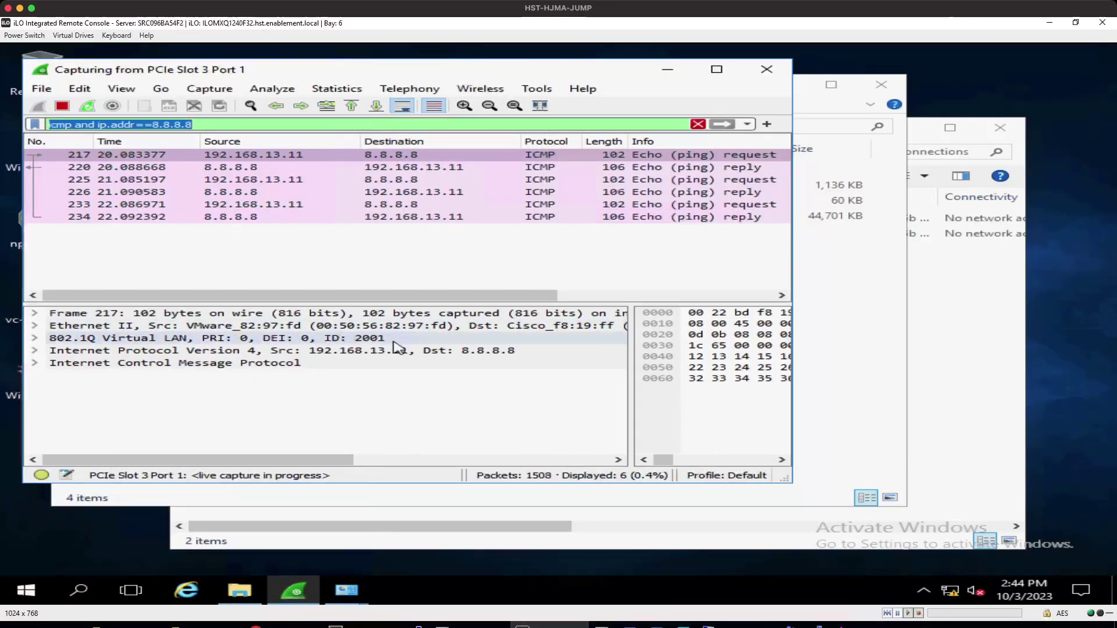
{"action": "left_click", "coordinate": [431, 169]}
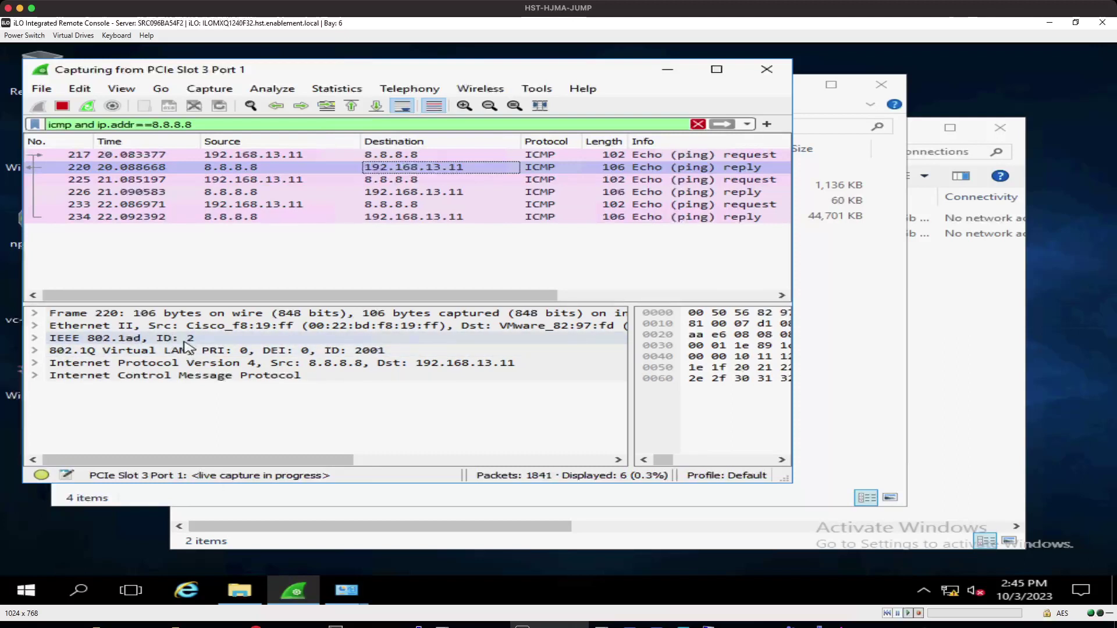
{"action": "left_click", "coordinate": [335, 352]}
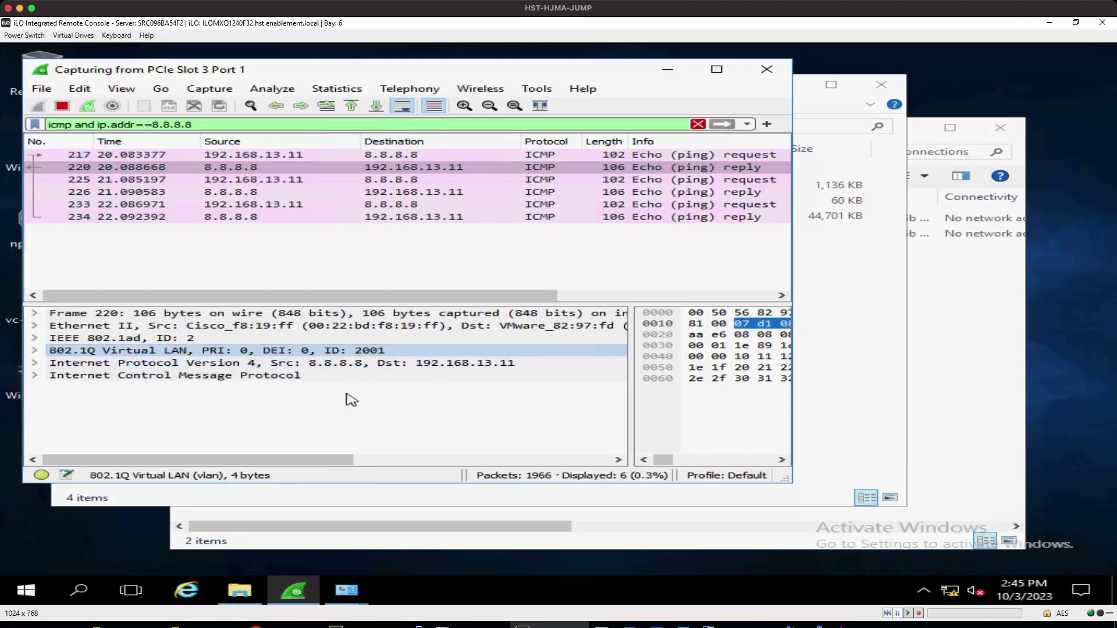
- Switch back to OneView and display the Port Monitoring view of logical interconnect LE01-LIG-VC100
{"action": "mouse_move", "coordinate": [239, 591]}
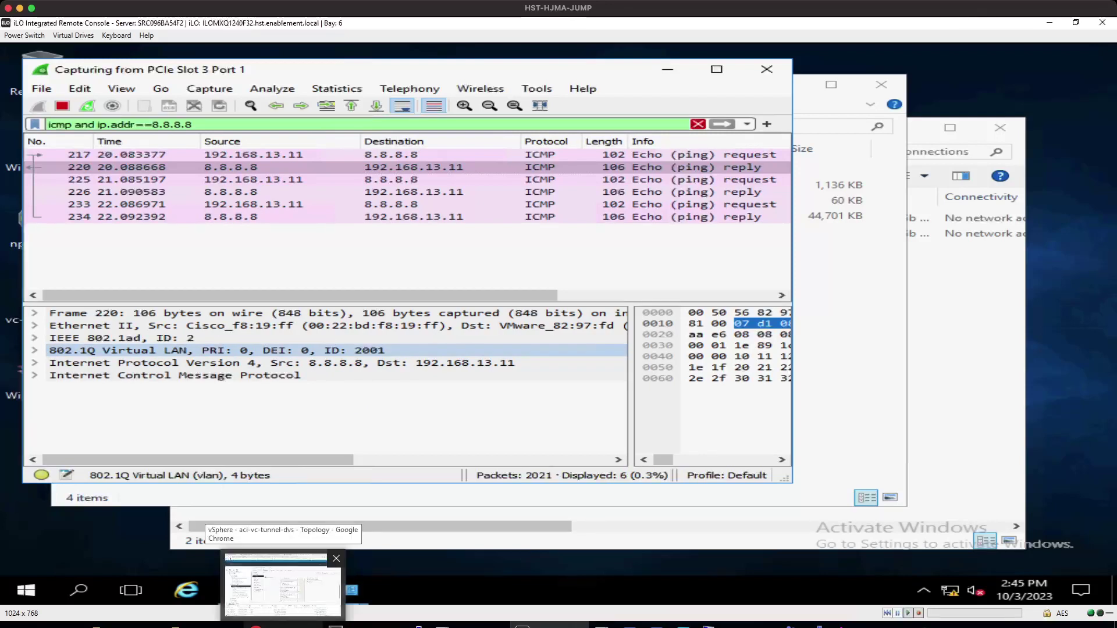
{"action": "left_click", "coordinate": [283, 584]}
{"action": "left_click", "coordinate": [64, 26]}
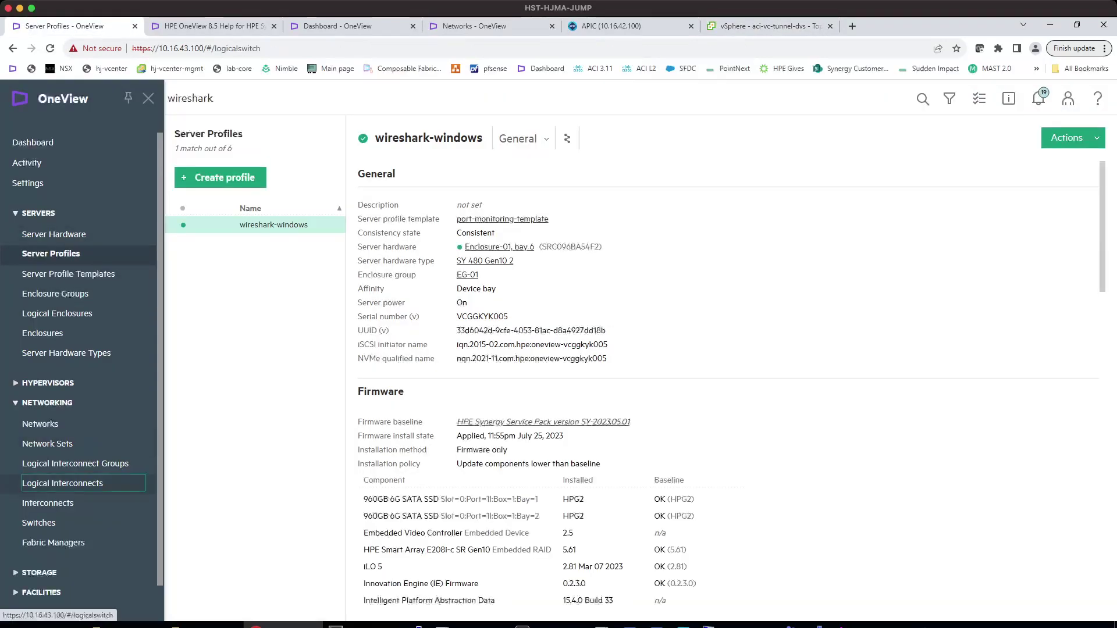
{"action": "left_click", "coordinate": [64, 483]}
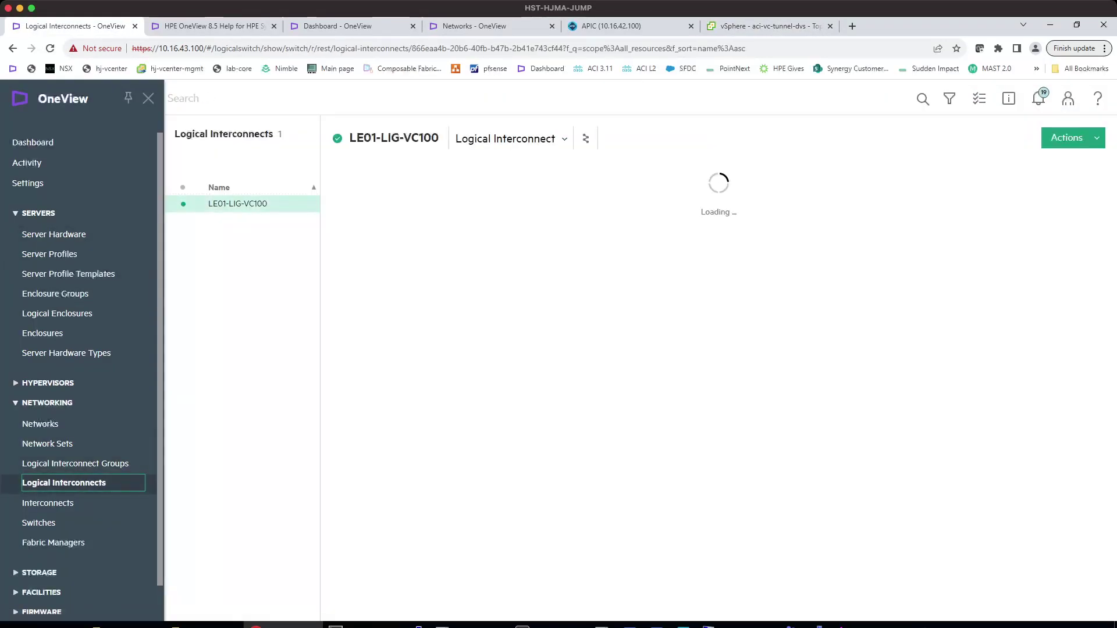
{"action": "left_click", "coordinate": [510, 139]}
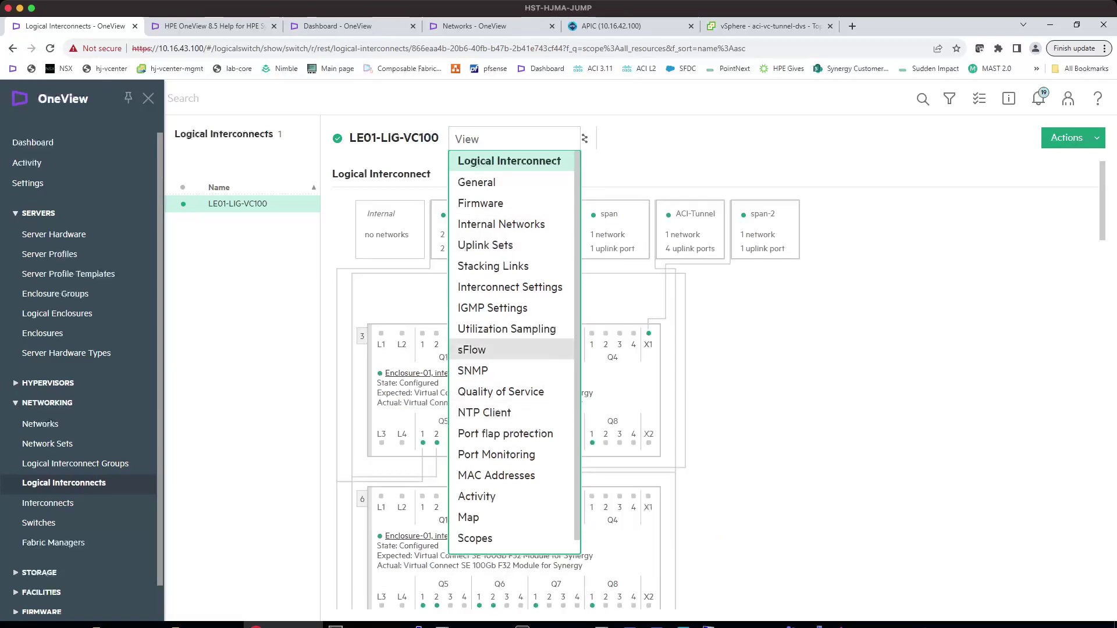
{"action": "left_click", "coordinate": [496, 454]}
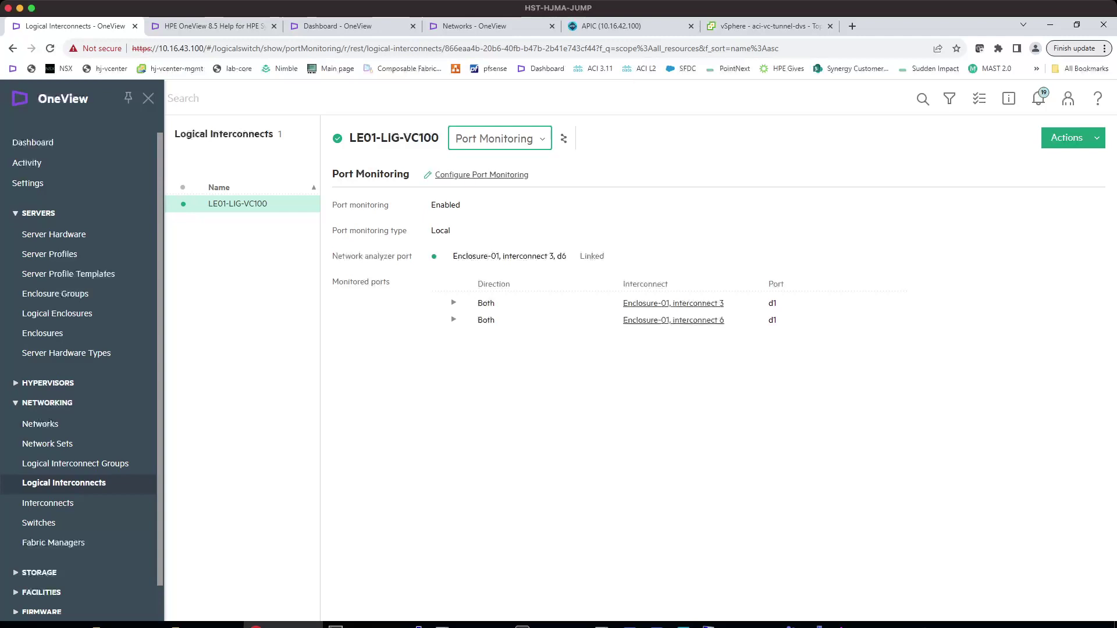
- Open the port monitoring configuration, clear the network analyzer port, and search the available ports for x and for Q
{"action": "left_click", "coordinate": [1069, 138]}
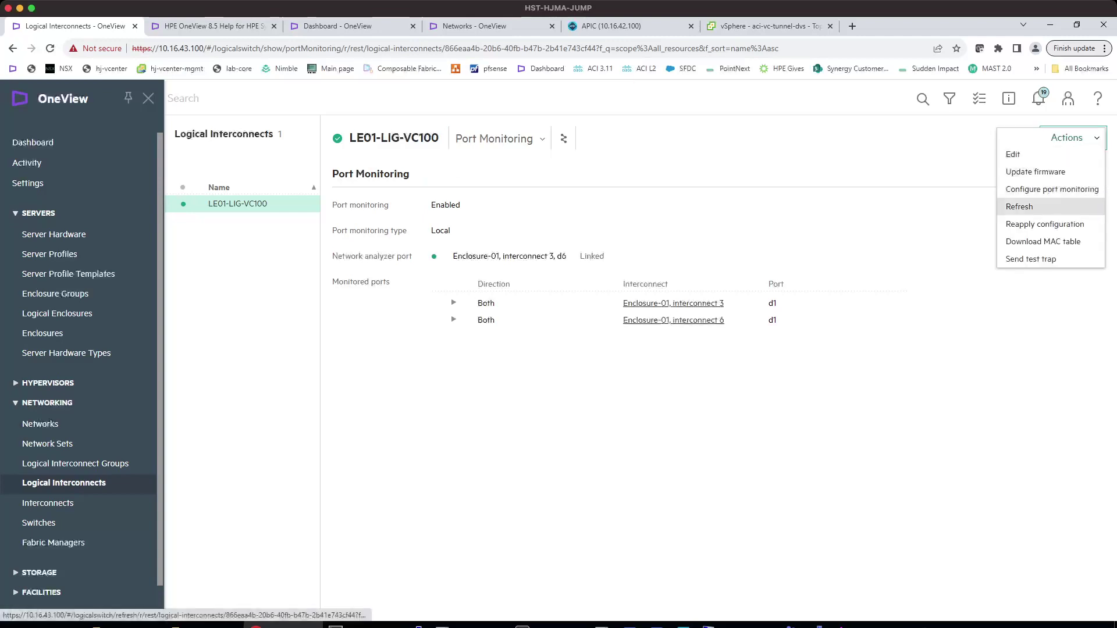
{"action": "left_click", "coordinate": [1052, 190]}
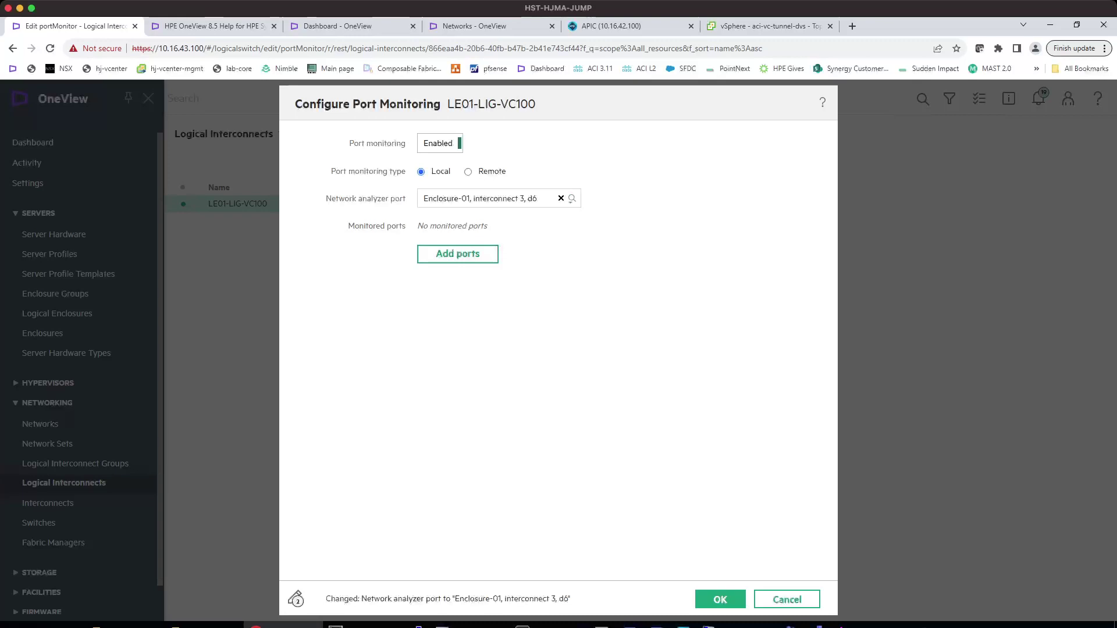
{"action": "left_click", "coordinate": [561, 199]}
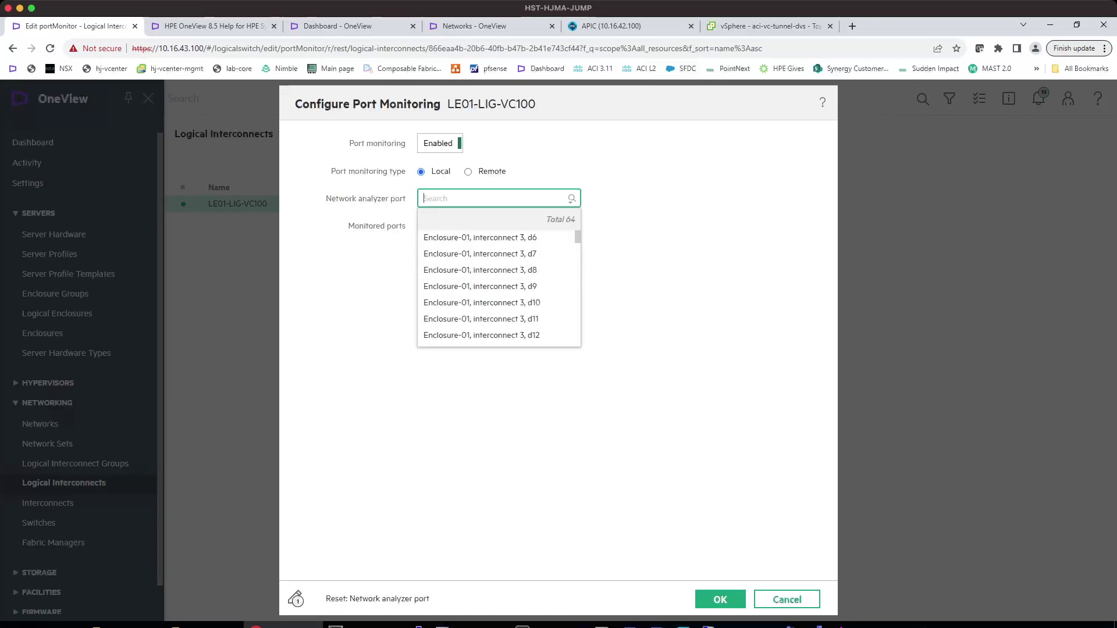
{"action": "type", "text": "x"}
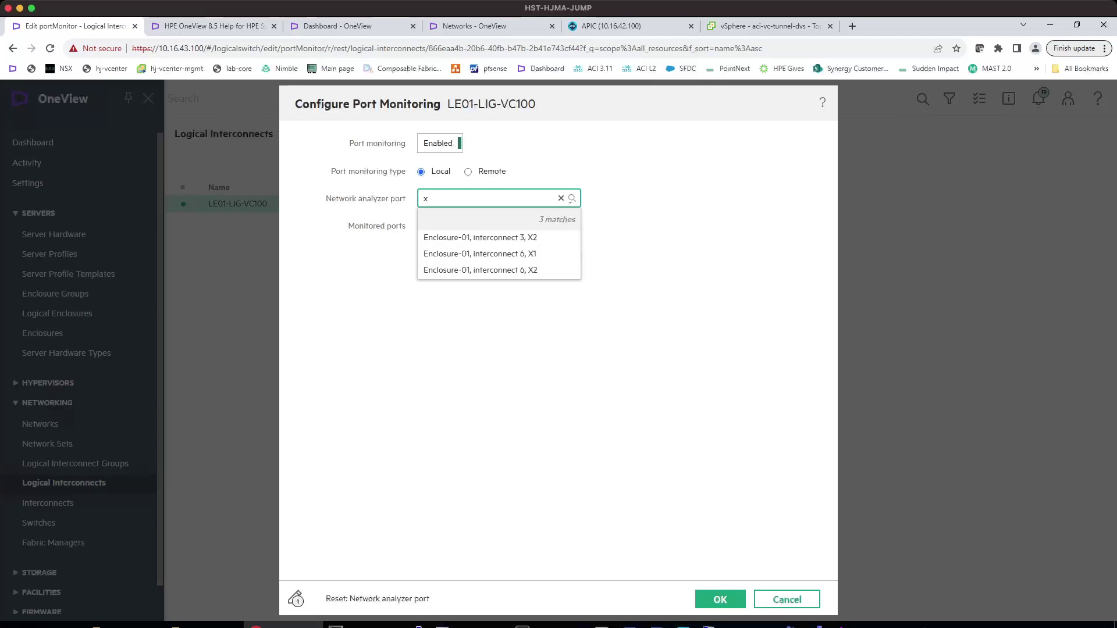
{"action": "key", "text": "BackSpace"}
{"action": "type", "text": "Q"}
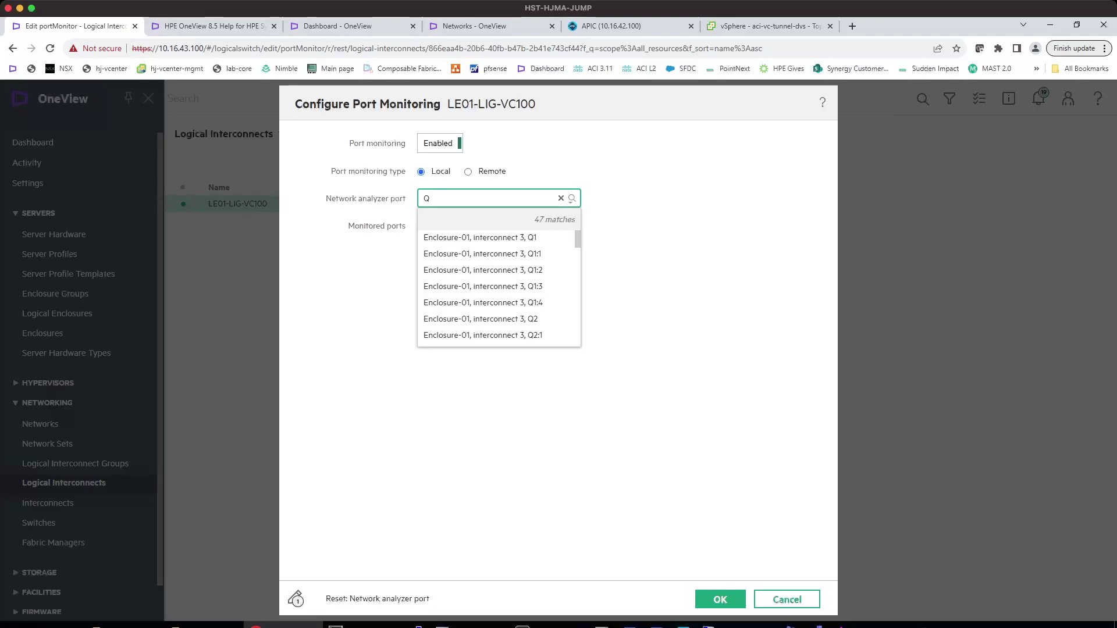